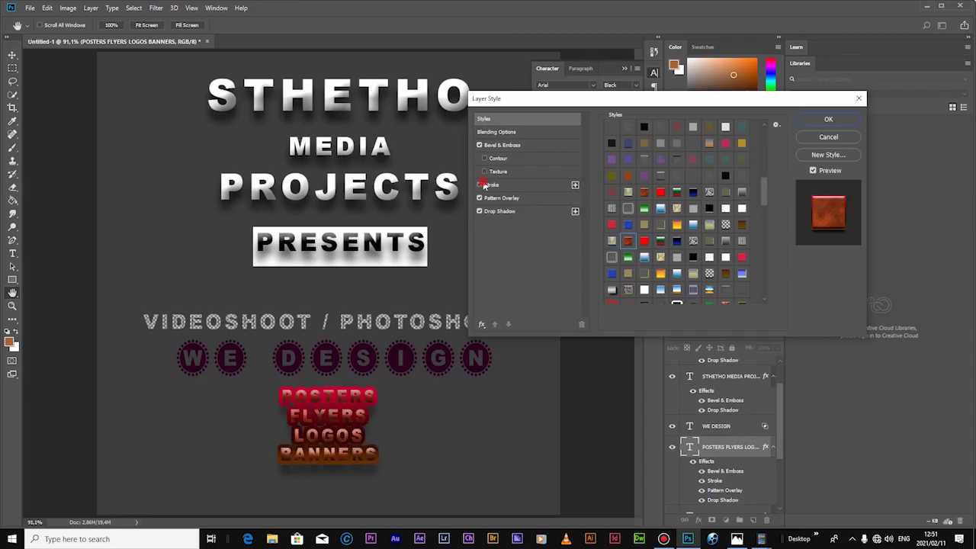
# Try a reddish-brown textured preset style on the POSTERS FLYERS LOGOS BANNERS text, toggling its Stroke and Drop Shadow effects.
pyautogui.click(492, 186)
pyautogui.click(480, 212)
pyautogui.click(480, 186)
pyautogui.click(485, 119)
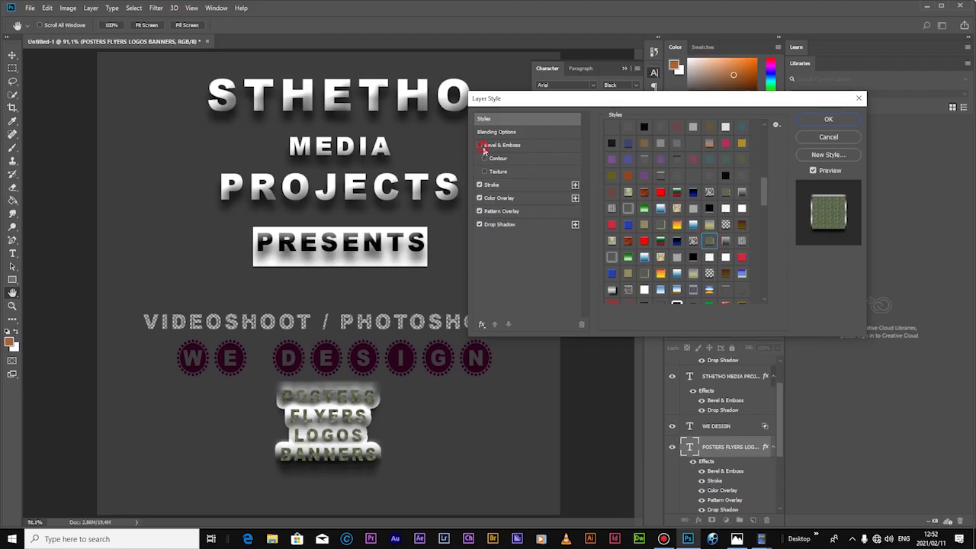
# Try green textured and grey gradient preset styles on the POSTERS FLYERS LOGOS BANNERS text, switching off their bevel and overlay effects.
pyautogui.click(480, 145)
pyautogui.click(480, 224)
pyautogui.click(481, 212)
pyautogui.click(725, 241)
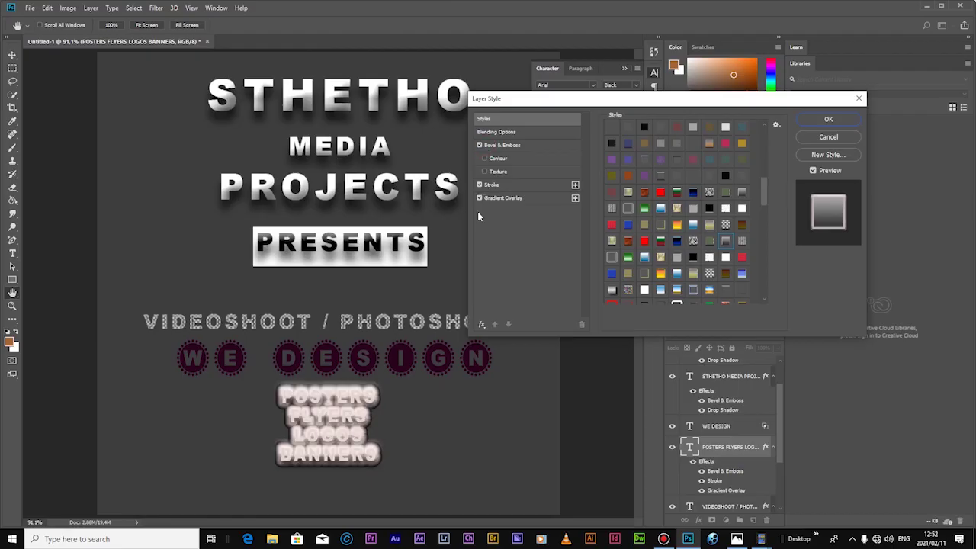
pyautogui.click(480, 200)
pyautogui.click(479, 144)
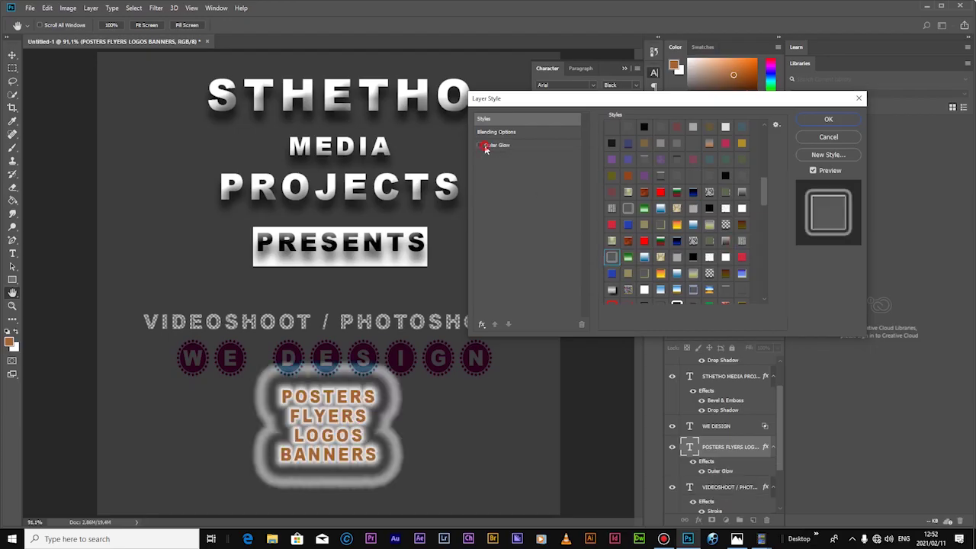
# Apply a blue-white gradient preset style to the POSTERS FLYERS LOGOS BANNERS text, keeping only Bevel & Emboss and Gradient Overlay.
pyautogui.click(627, 257)
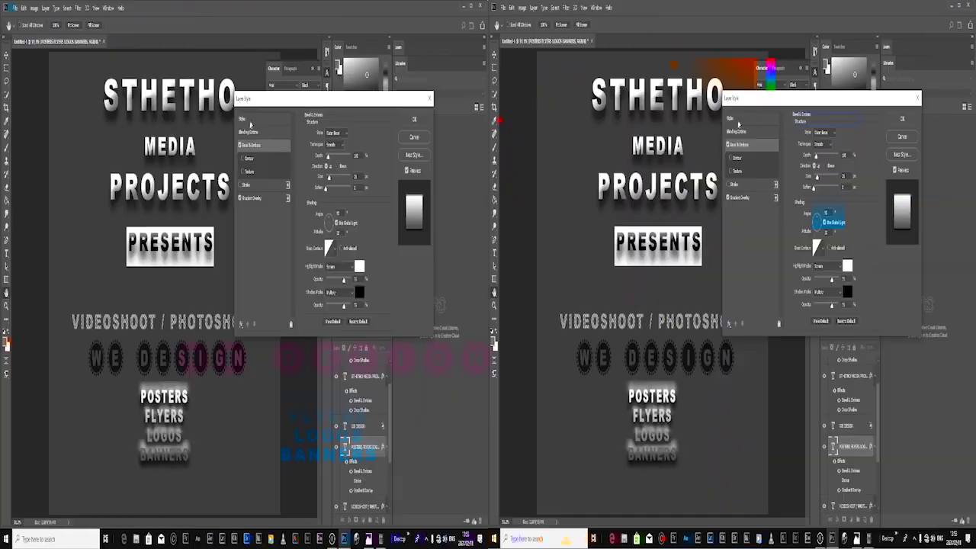
pyautogui.click(680, 261)
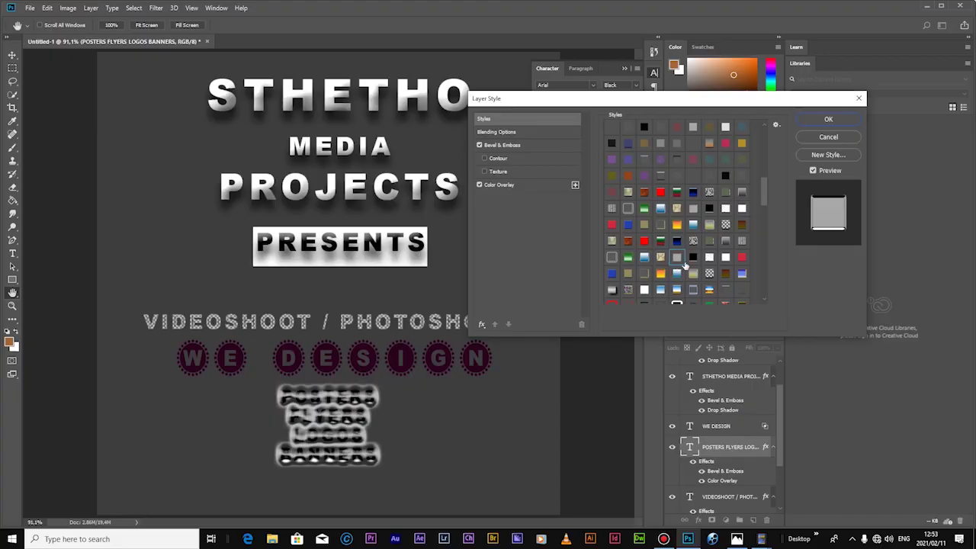
pyautogui.click(742, 256)
pyautogui.click(628, 273)
pyautogui.click(644, 274)
pyautogui.click(661, 274)
pyautogui.click(677, 274)
pyautogui.click(480, 184)
pyautogui.press('Return')
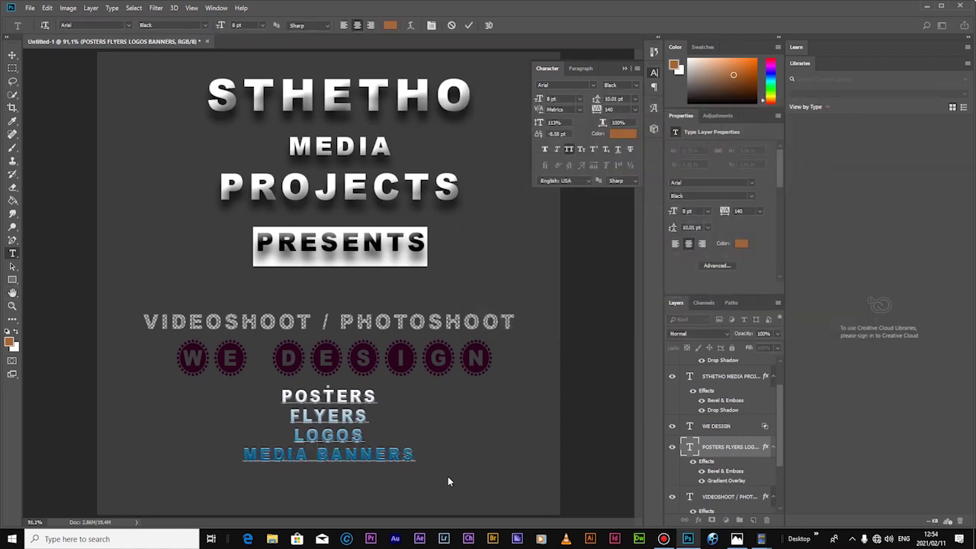
# Add the lines TV ADVERT and RADIO COMECIAL below MEDIA BANNERS and set the whole list to 6 pt.
pyautogui.moveTo(414, 456); pyautogui.dragTo(213, 396)
pyautogui.press('Right')
pyautogui.press('Return')
pyautogui.write('TV ADVERT')
pyautogui.press('Return')
pyautogui.write('RADIO COMECIAL')
pyautogui.hotkey('ctrl', 'a')
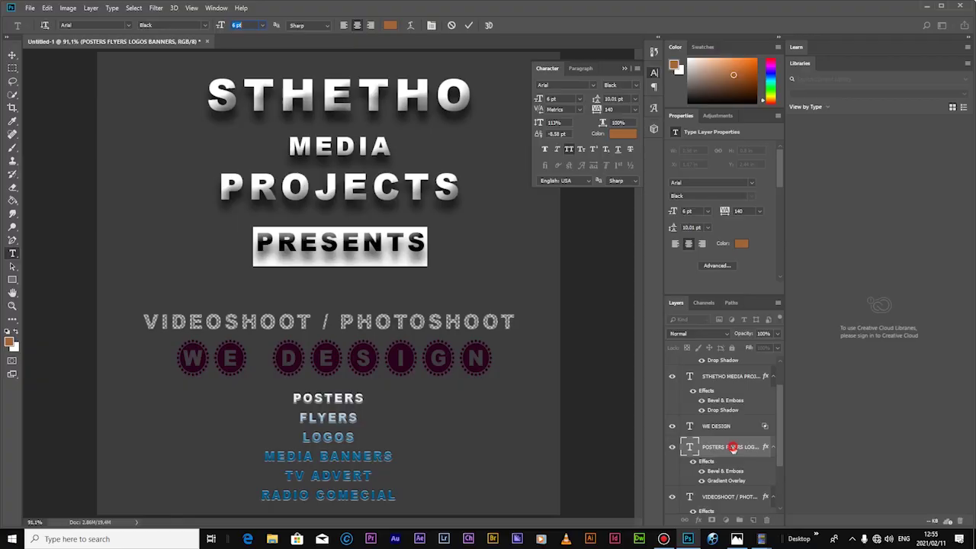
# Replace the TV ADVERT and RADIO COMECIAL lines with MUSIC RECORDINGS.
pyautogui.doubleClick(732, 447)
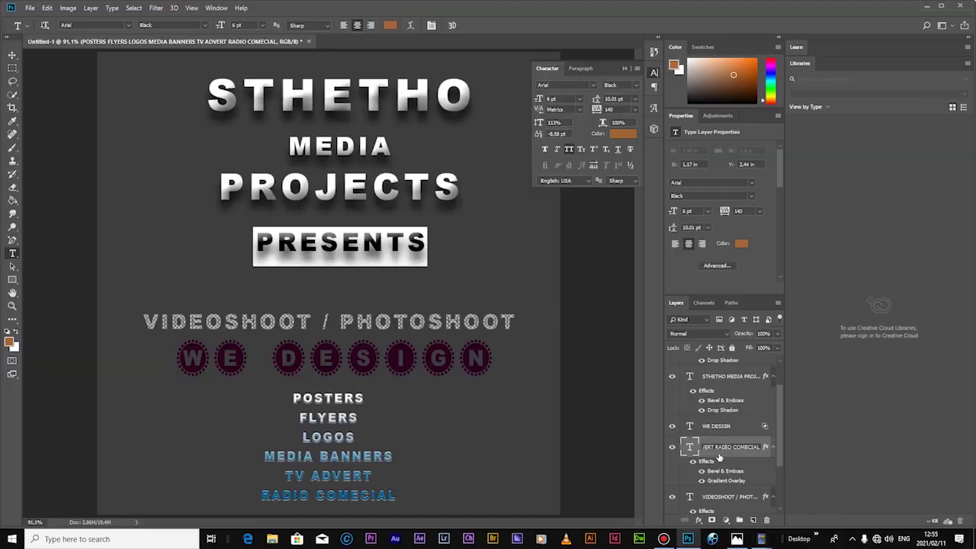
pyautogui.moveTo(391, 496); pyautogui.dragTo(268, 497)
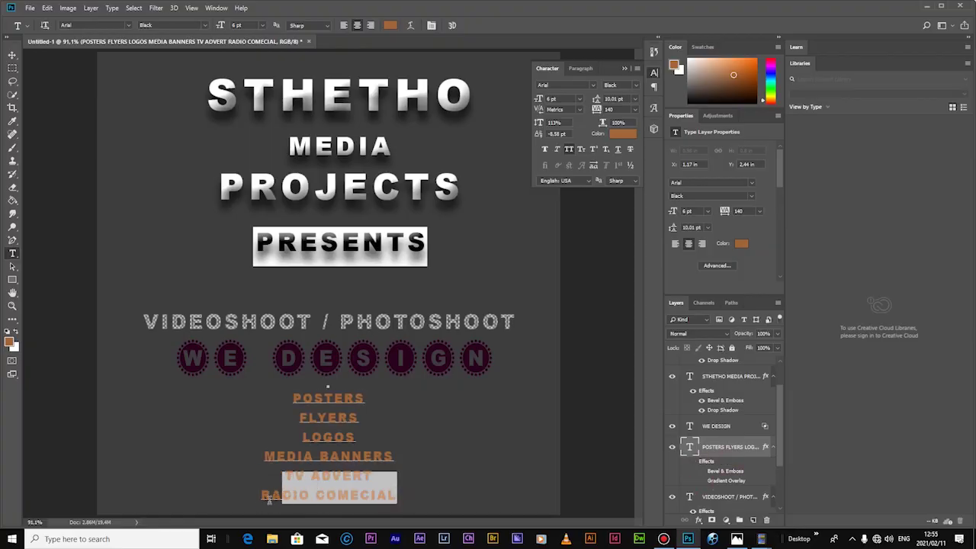
pyautogui.press('BackSpace')
pyautogui.press('BackSpace')
pyautogui.press('BackSpace')
pyautogui.press('BackSpace')
pyautogui.press('BackSpace')
pyautogui.press('BackSpace')
pyautogui.press('BackSpace')
pyautogui.press('BackSpace')
pyautogui.press('BackSpace')
pyautogui.press('BackSpace')
pyautogui.press('BackSpace')
pyautogui.press('BackSpace')
pyautogui.press('BackSpace')
pyautogui.press('BackSpace')
pyautogui.press('BackSpace')
pyautogui.press('BackSpace')
pyautogui.press('BackSpace')
pyautogui.press('BackSpace')
pyautogui.press('BackSpace')
pyautogui.press('BackSpace')
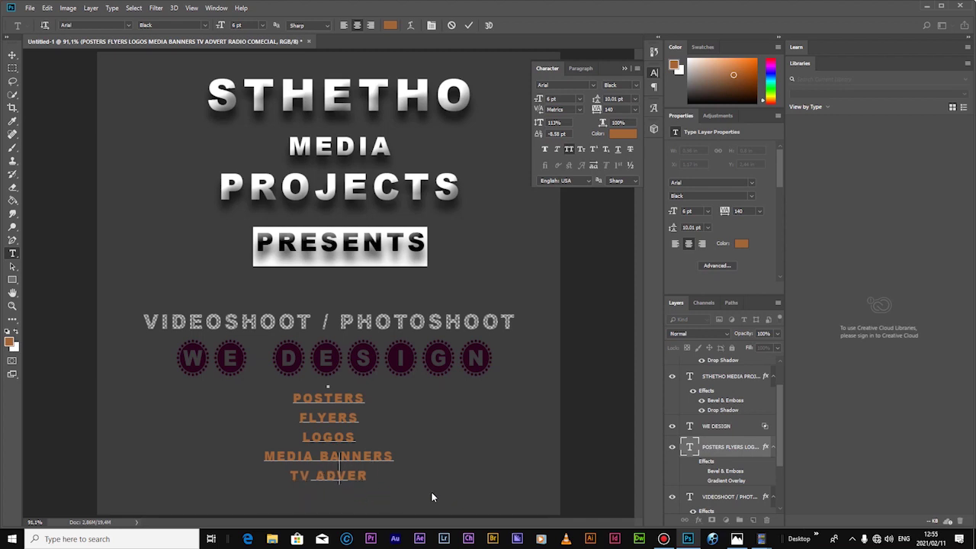
pyautogui.write('MUSIC RECODING')
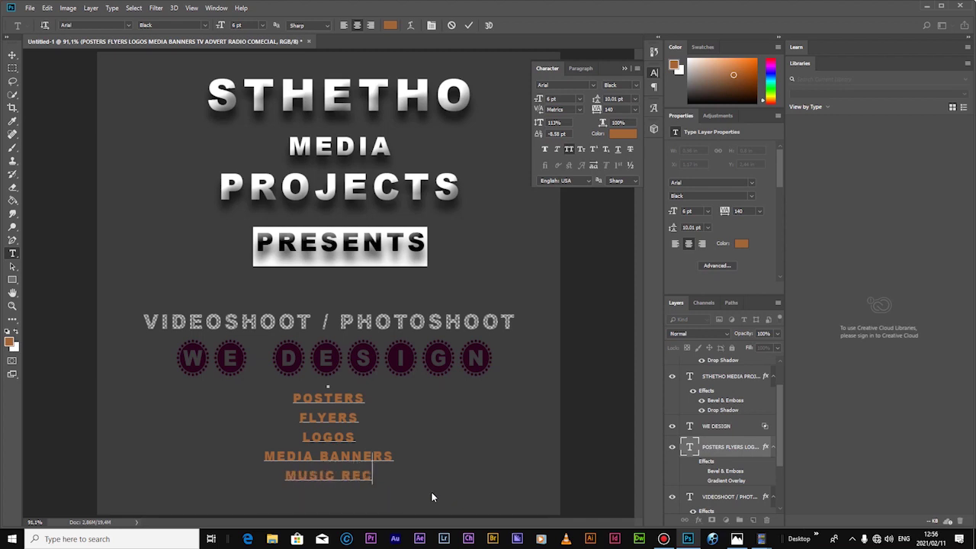
pyautogui.press('BackSpace')
pyautogui.press('BackSpace')
pyautogui.press('BackSpace')
pyautogui.press('BackSpace')
pyautogui.write('RDINGS')
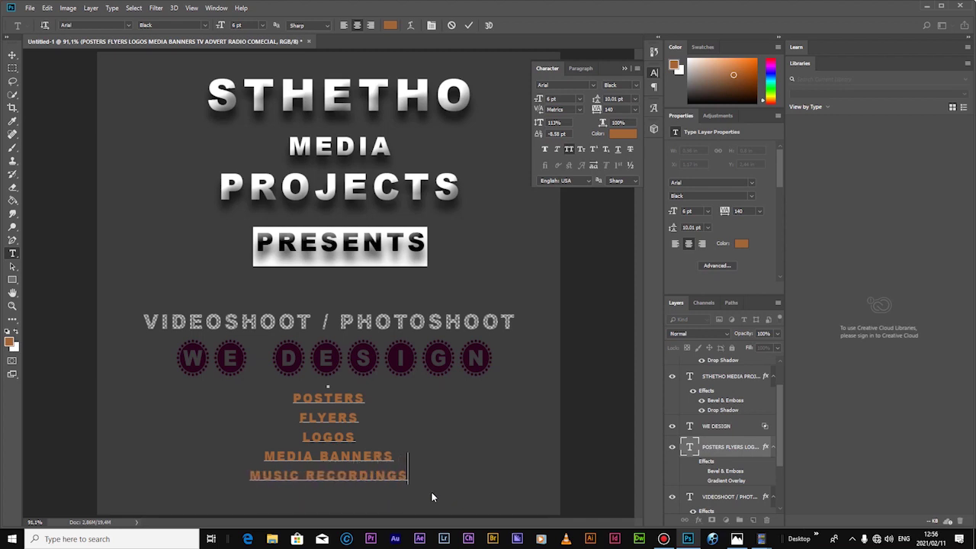
# Add the line FILMS below MUSIC RECORDINGS.
pyautogui.write('FILMING')
pyautogui.press('BackSpace')
pyautogui.press('BackSpace')
pyautogui.press('BackSpace')
pyautogui.write('S')
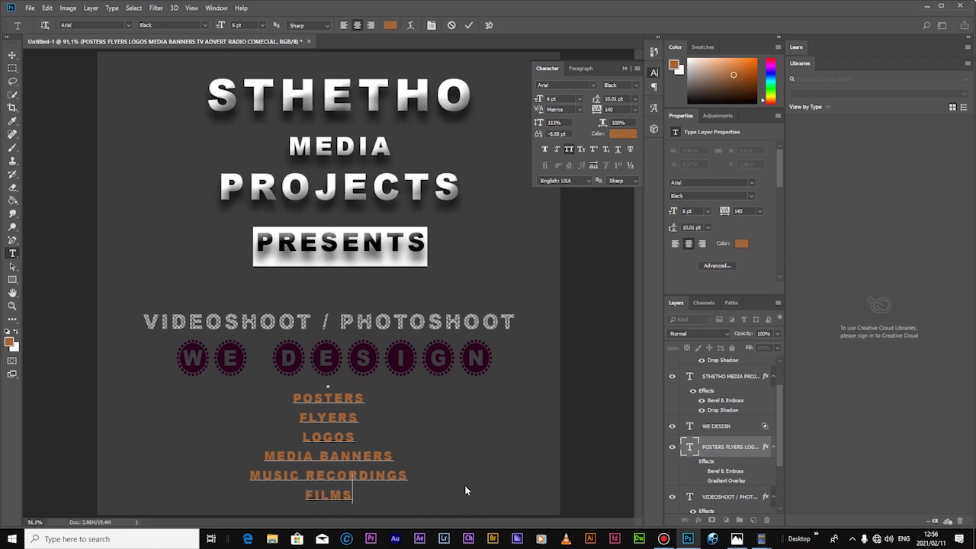
# Recolour the whole service list text to a bright green.
pyautogui.hotkey('ctrl', 'a')
pyautogui.click(390, 25)
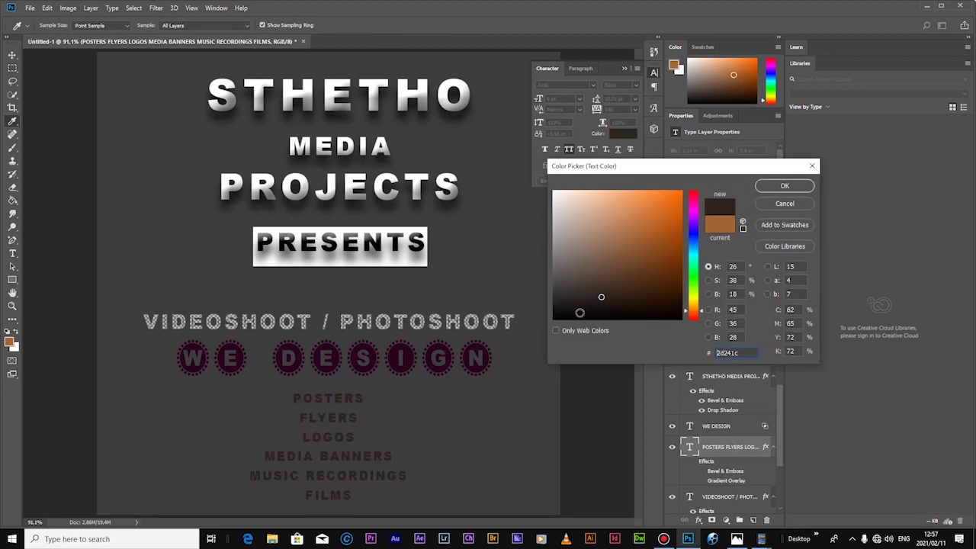
pyautogui.click(665, 219)
pyautogui.moveTo(693, 235); pyautogui.dragTo(692, 265)
pyautogui.press('Return')
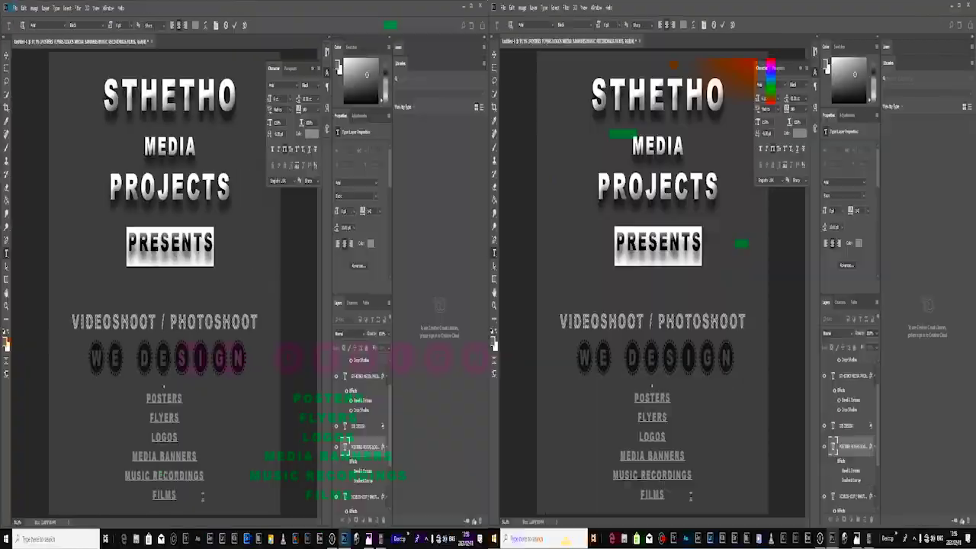
# Change the last line of the service list from FILMS to FILMING.
pyautogui.click(405, 496)
pyautogui.press('BackSpace')
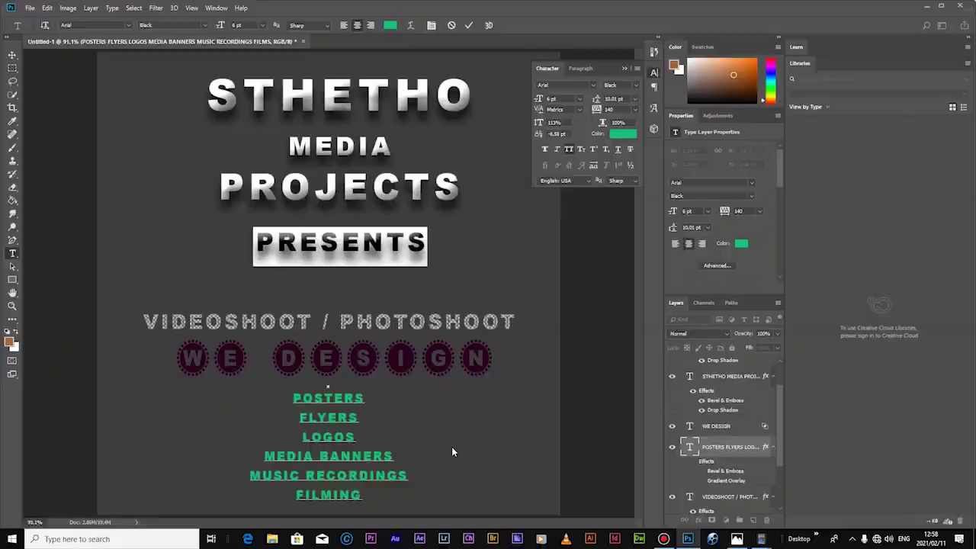
pyautogui.click(452, 448)
# Try several preset styles on the service list layer and apply one that gives it a pale mint Color Overlay.
pyautogui.doubleClick(719, 448)
pyautogui.click(484, 119)
pyautogui.click(677, 176)
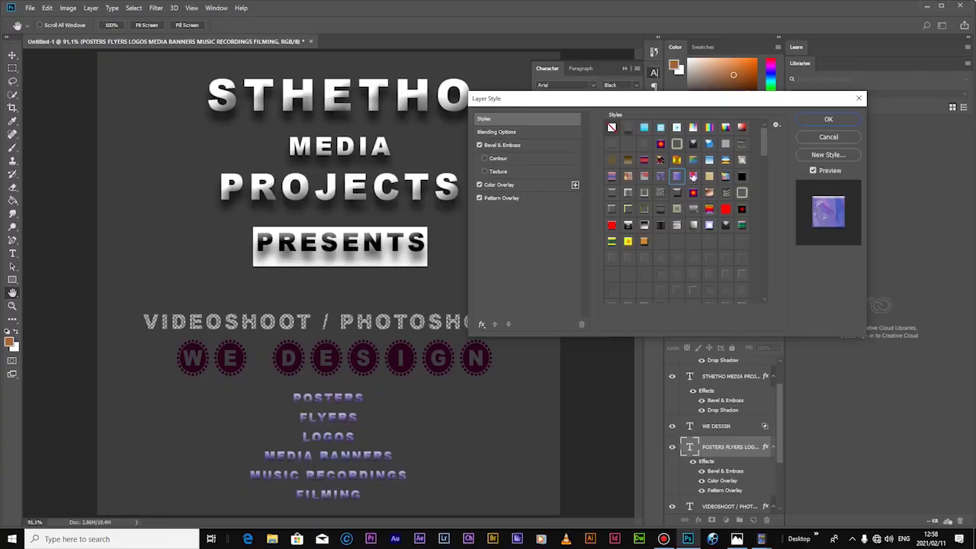
pyautogui.click(644, 241)
pyautogui.click(628, 241)
pyautogui.click(709, 275)
pyautogui.click(741, 259)
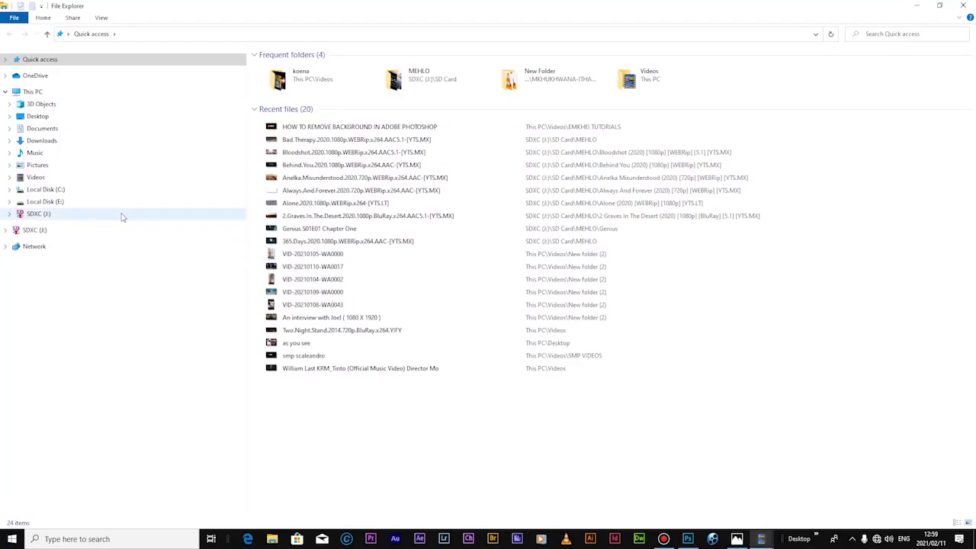
# Bring the 001 bokeh image from Local Disk (C:) in File Explorer into the Photoshop flyer and set its opacity to 48%.
pyautogui.click(48, 189)
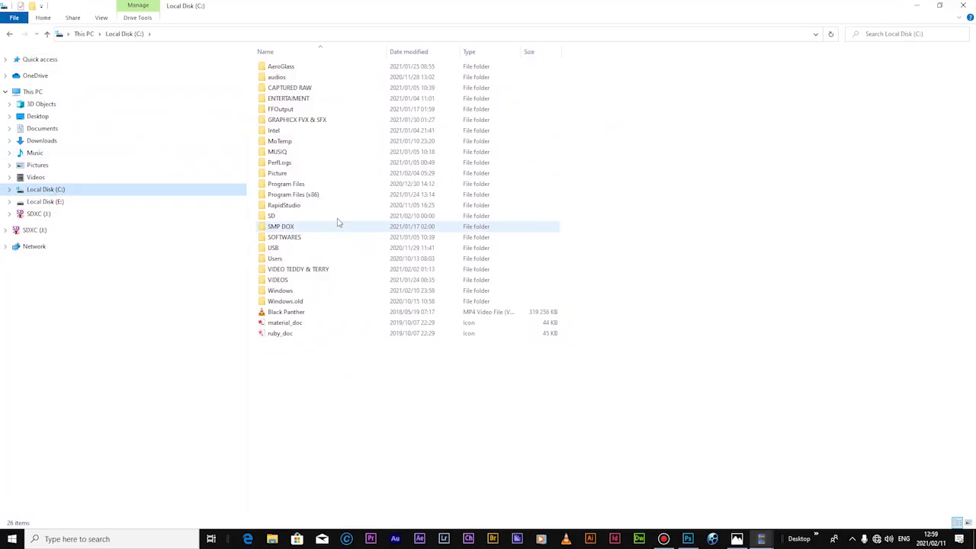
pyautogui.doubleClick(305, 112)
pyautogui.doubleClick(669, 82)
pyautogui.hotkey('alt', 'Left')
pyautogui.doubleClick(395, 98)
pyautogui.doubleClick(304, 290)
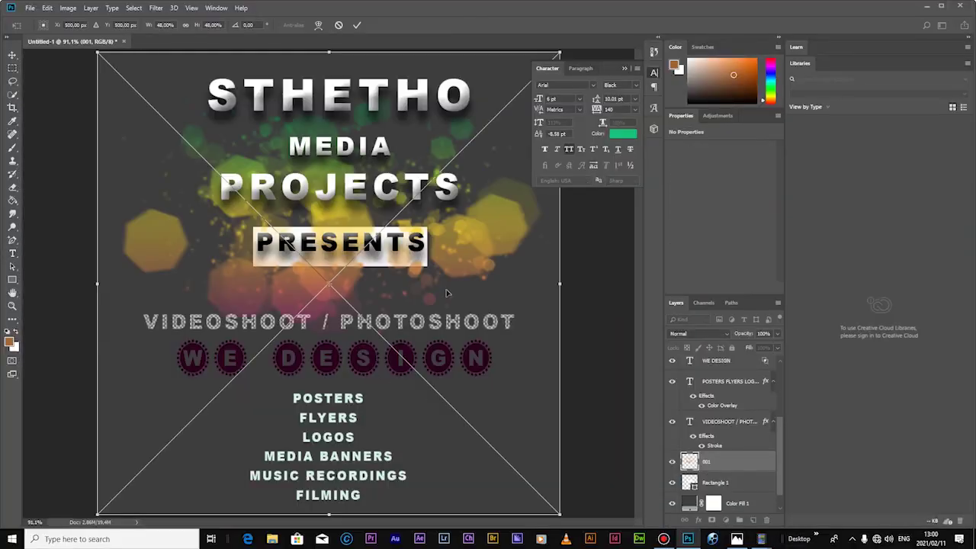
pyautogui.press('Return')
pyautogui.press('4')
pyautogui.press('8')
# Apply the preset style made of multiple strokes to the WE DESIGN text so it turns white.
pyautogui.rightClick(720, 365)
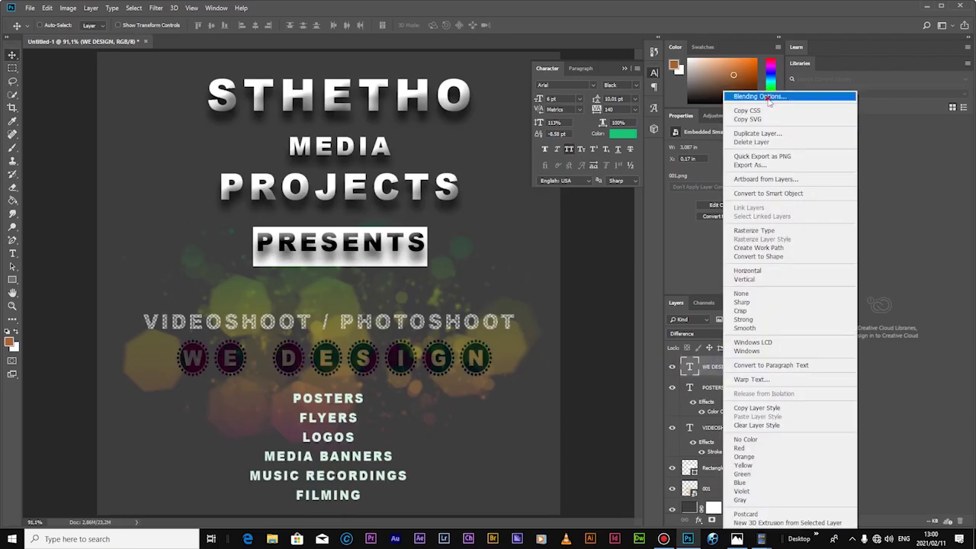
pyautogui.click(768, 97)
pyautogui.click(522, 120)
pyautogui.click(644, 128)
pyautogui.click(660, 128)
pyautogui.click(676, 128)
pyautogui.click(828, 118)
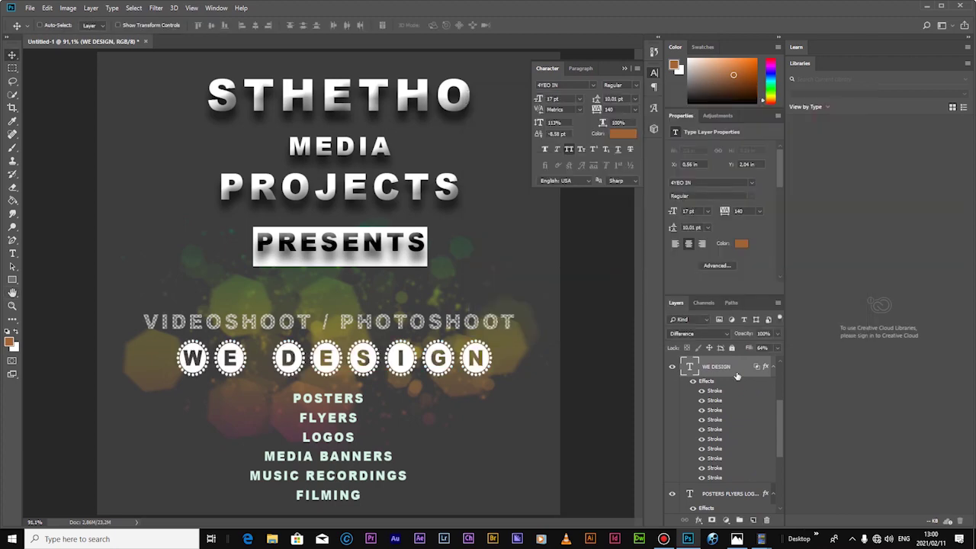
# Set the opacity of the 001 bokeh image layer to 88%.
pyautogui.scroll(-5, 782, 473)
pyautogui.click(730, 462)
pyautogui.moveTo(775, 349); pyautogui.dragTo(769, 348)
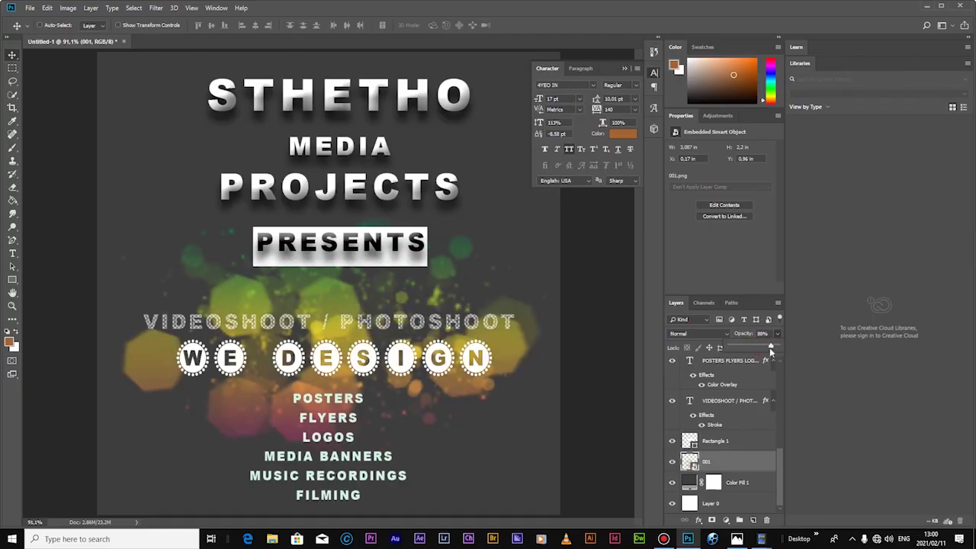
# Apply a dark preset style with Stroke, Satin and Gradient Overlay to the VIDEOSHOOT / PHOTOSHOOT text and set its font to African.
pyautogui.rightClick(721, 402)
pyautogui.click(753, 97)
pyautogui.click(628, 128)
pyautogui.click(644, 128)
pyautogui.click(660, 128)
pyautogui.click(676, 128)
pyautogui.moveTo(638, 99); pyautogui.dragTo(722, 138)
pyautogui.click(774, 167)
pyautogui.click(791, 167)
pyautogui.click(818, 167)
pyautogui.click(708, 183)
pyautogui.click(657, 185)
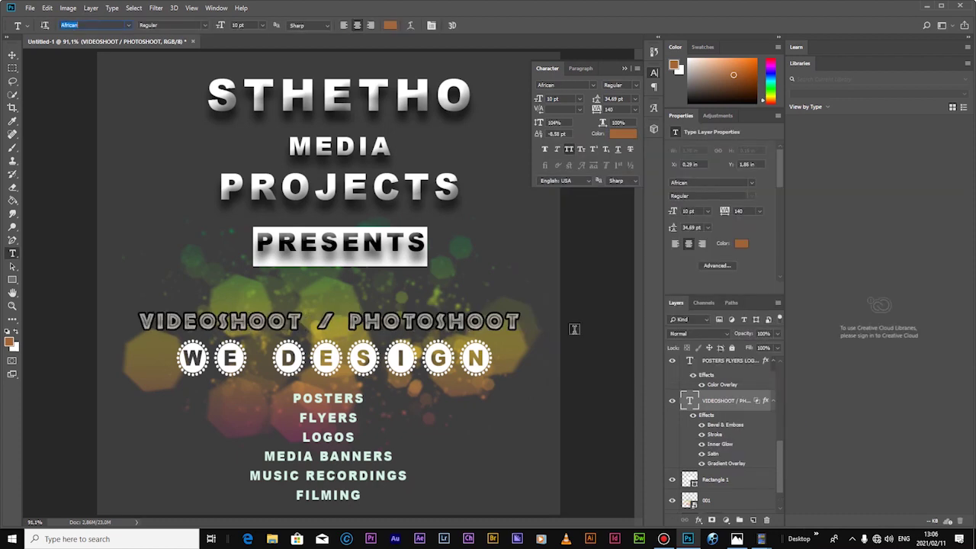
# Set the service list text to the 20.000 dollar bail font at 11 pt.
pyautogui.doubleClick(689, 366)
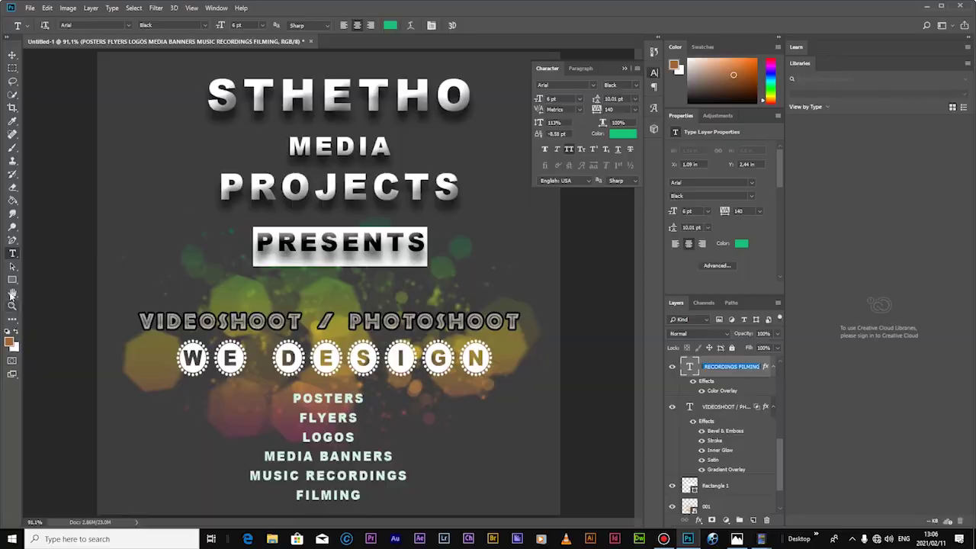
pyautogui.click(128, 25)
pyautogui.click(115, 422)
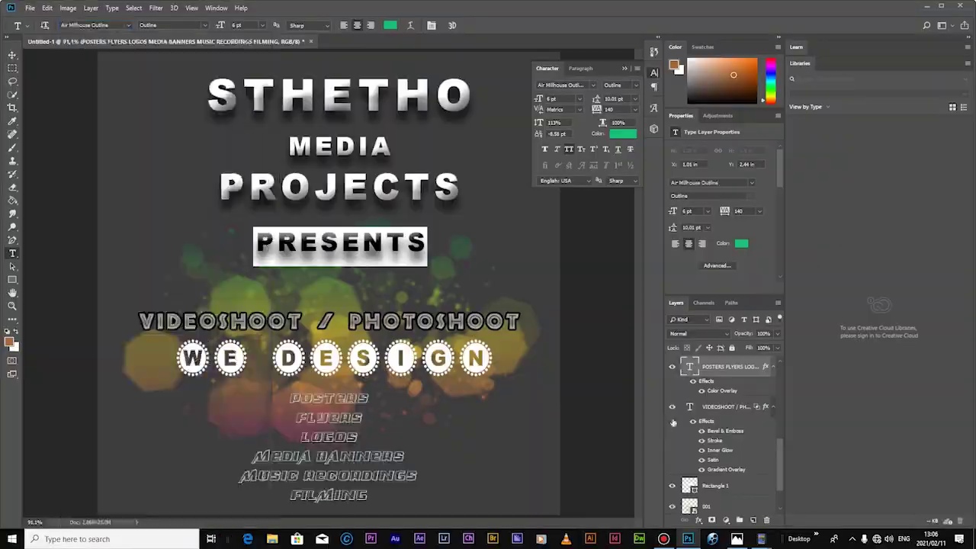
pyautogui.scroll(-3, 113, 25)
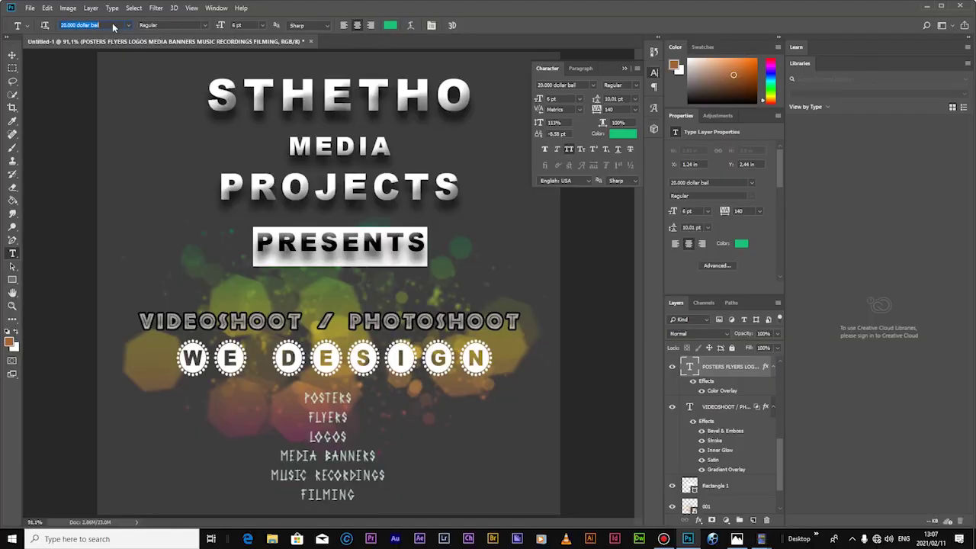
pyautogui.click(238, 25)
pyautogui.scroll(3, 242, 26)
pyautogui.scroll(-3, 244, 28)
pyautogui.scroll(4, 244, 26)
# Scale the service list text down to about 8.32 pt and move it up over the WE DESIGN line.
pyautogui.click(216, 8)
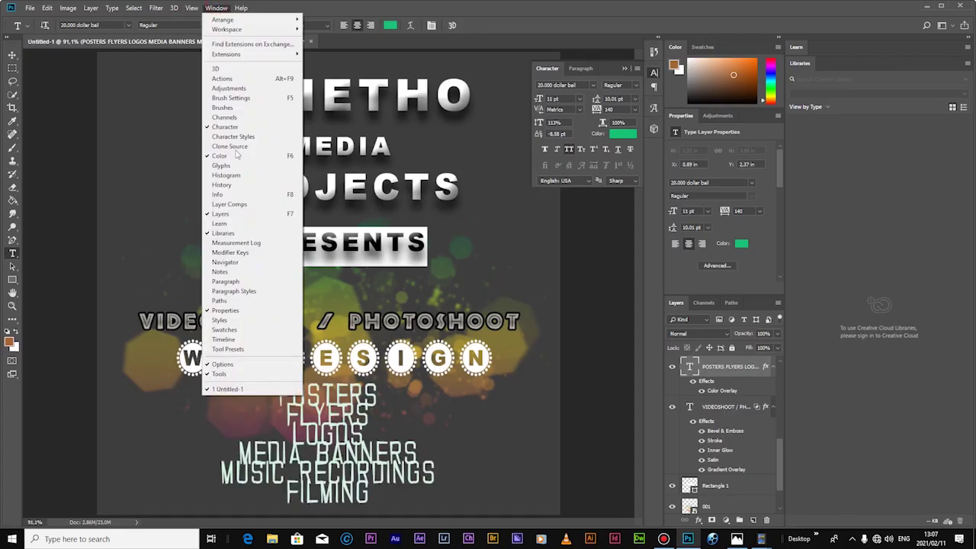
pyautogui.press('Escape')
pyautogui.scroll(9, 614, 99)
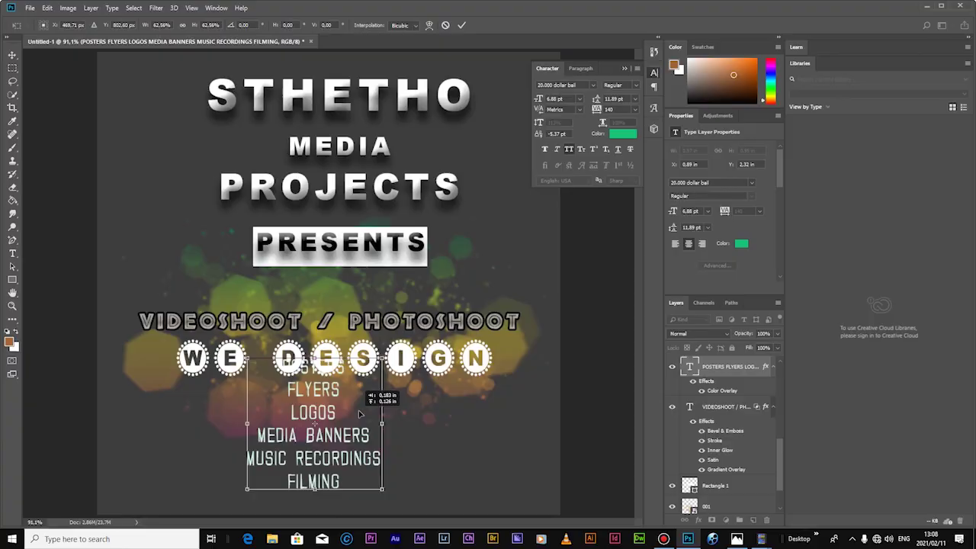
pyautogui.moveTo(374, 398); pyautogui.dragTo(369, 350)
pyautogui.press('Return')
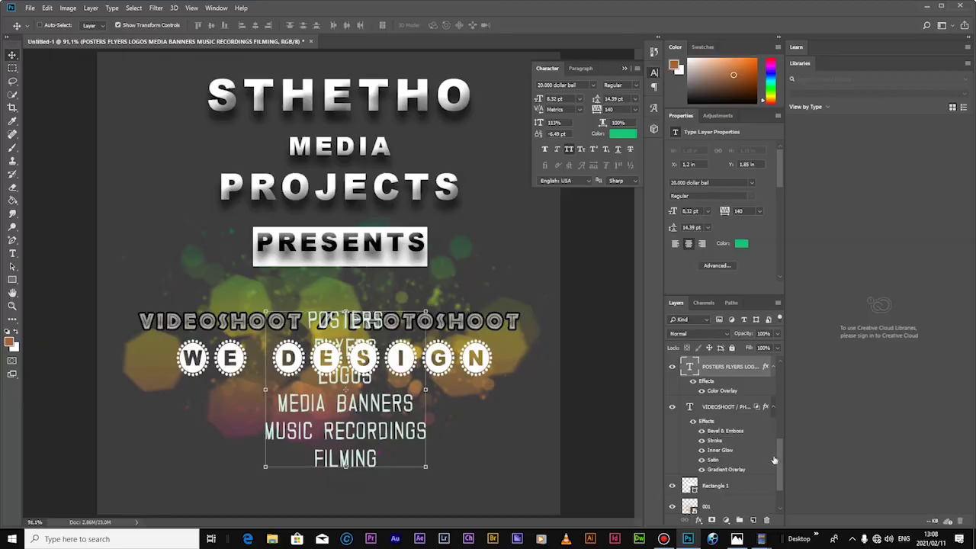
# Scale the WE DESIGN text down to about 12.36 pt and move it directly below the PRESENTS box.
pyautogui.moveTo(779, 461); pyautogui.dragTo(779, 384)
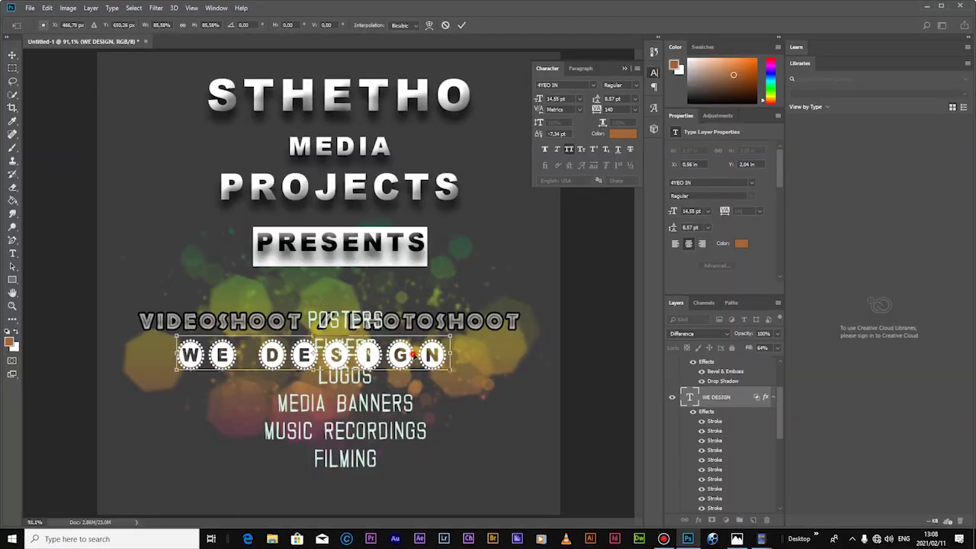
pyautogui.moveTo(335, 358); pyautogui.dragTo(345, 291)
pyautogui.moveTo(481, 307); pyautogui.dragTo(455, 303)
pyautogui.moveTo(410, 293); pyautogui.dragTo(470, 298)
pyautogui.moveTo(436, 290)
pyautogui.mouseDown()
pyautogui.moveTo(445, 288)
pyautogui.moveTo(437, 289)
pyautogui.mouseUp()
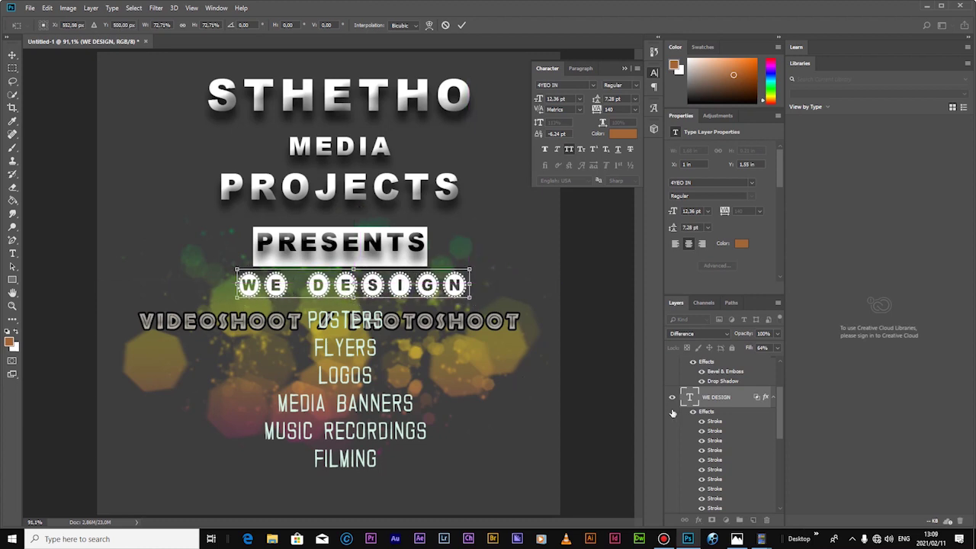
pyautogui.scroll(3, 732, 381)
pyautogui.click(12, 54)
pyautogui.press('Return')
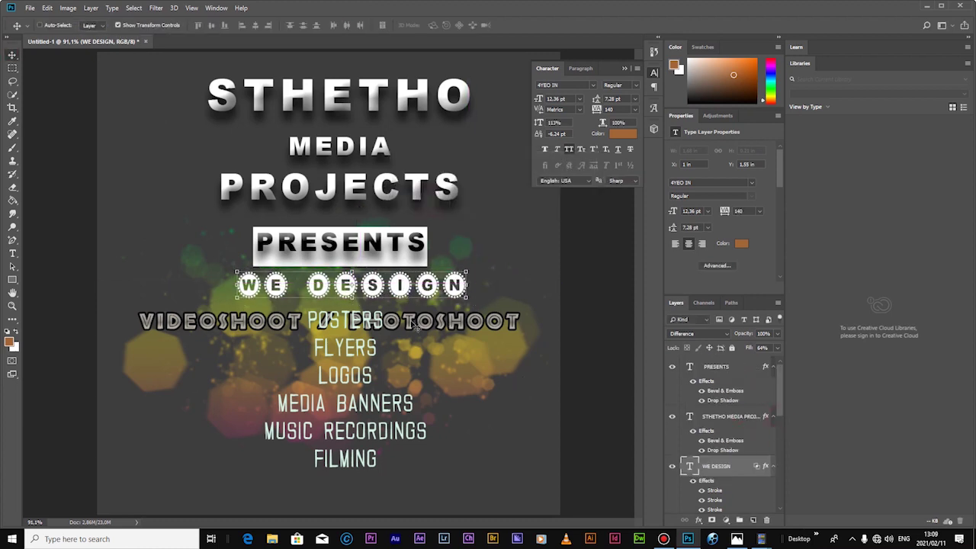
# Scale the VIDEOSHOOT / PHOTOSHOOT text down to about 7.67 pt and move it up over the PRESENTS box.
pyautogui.keyDown('ctrl'); pyautogui.click(416, 325); pyautogui.keyUp('ctrl')
pyautogui.moveTo(518, 330); pyautogui.dragTo(434, 326)
pyautogui.moveTo(276, 323); pyautogui.dragTo(346, 255)
pyautogui.moveTo(780, 443); pyautogui.dragTo(784, 469)
pyautogui.click(671, 467)
pyautogui.press('Return')
# Rename the Rectangle 1 layer PRENTS and put it in a new layer group above the 001 image layer.
pyautogui.doubleClick(716, 447)
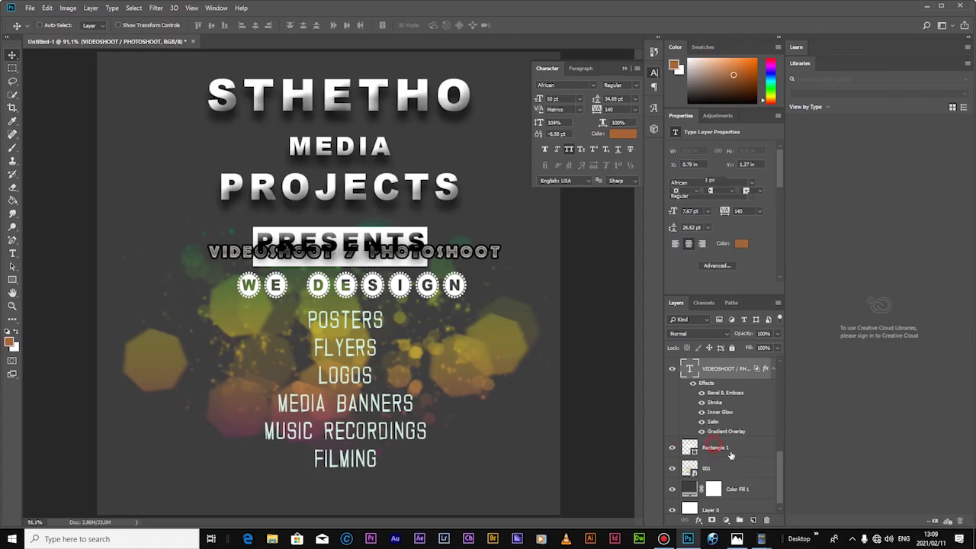
pyautogui.write('PRENTS')
pyautogui.moveTo(747, 442); pyautogui.dragTo(692, 368)
pyautogui.click(739, 520)
pyautogui.moveTo(701, 402); pyautogui.dragTo(687, 371)
pyautogui.click(697, 365)
pyautogui.click(684, 365)
pyautogui.click(671, 445)
pyautogui.click(672, 445)
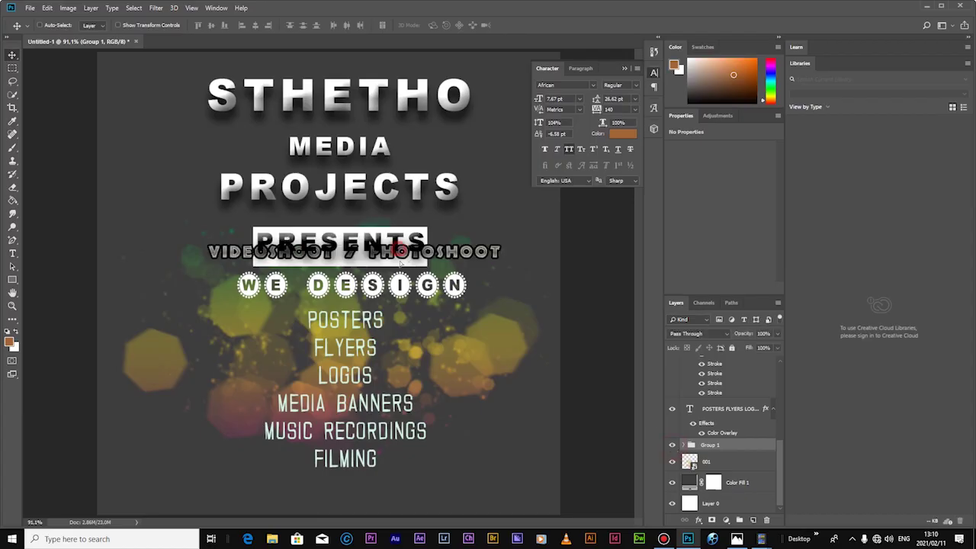
# Put the PRESENTS text layer into Group 1 with its white rectangle and move the group to the top of the layer stack.
pyautogui.moveTo(403, 250); pyautogui.dragTo(417, 250)
pyautogui.click(684, 444)
pyautogui.click(682, 444)
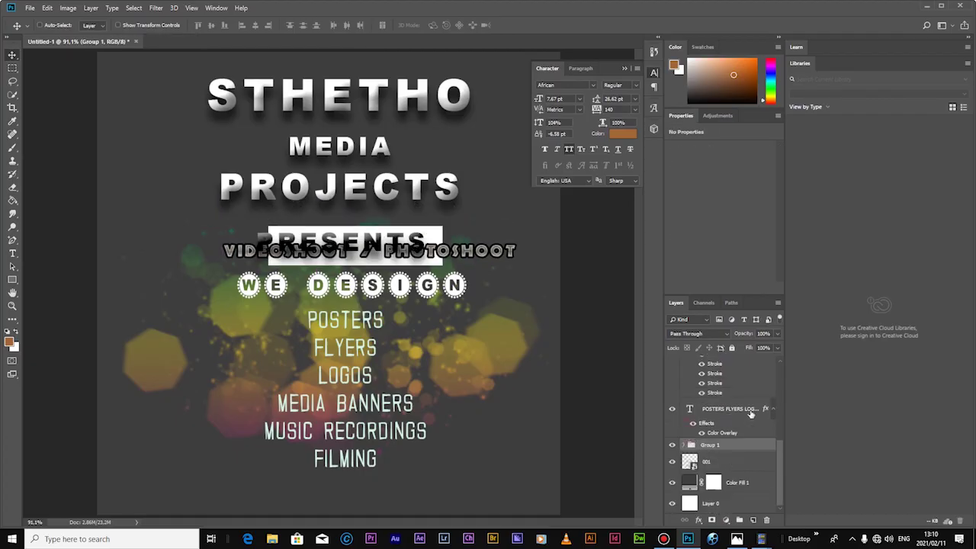
pyautogui.moveTo(720, 437); pyautogui.dragTo(721, 437)
pyautogui.moveTo(779, 462); pyautogui.dragTo(779, 484)
pyautogui.click(683, 458)
pyautogui.click(671, 458)
pyautogui.click(671, 459)
pyautogui.moveTo(721, 462); pyautogui.dragTo(723, 421)
pyautogui.moveTo(725, 372); pyautogui.dragTo(723, 408)
pyautogui.moveTo(716, 368); pyautogui.dragTo(704, 415)
pyautogui.click(672, 363)
pyautogui.click(671, 363)
# Move Group 1 up below PROJECTS and shift the PRESENTS text right to centre it on its white box.
pyautogui.moveTo(387, 258); pyautogui.dragTo(383, 236)
pyautogui.click(683, 362)
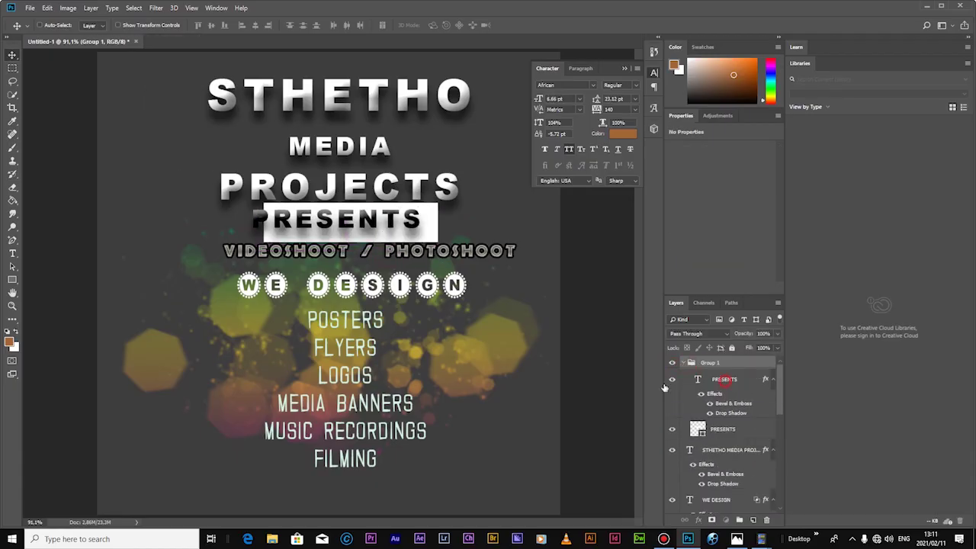
pyautogui.click(722, 379)
pyautogui.hotkey('shift', 'Right')
pyautogui.hotkey('shift', 'Right')
# Scale the PRESENTS group down to a text size of about 4.39 pt, keeping it below PROJECTS.
pyautogui.click(118, 26)
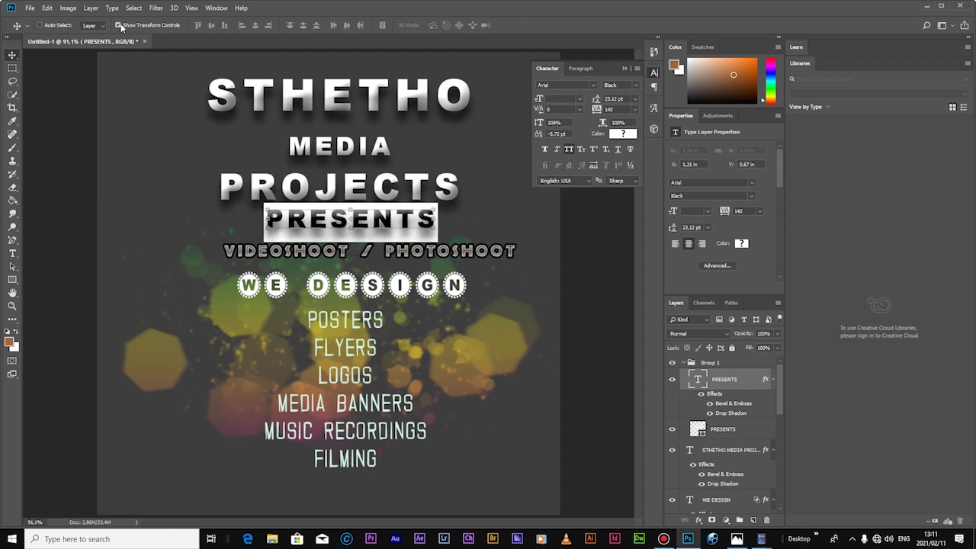
pyautogui.click(119, 26)
pyautogui.click(690, 364)
pyautogui.moveTo(436, 217); pyautogui.dragTo(383, 223)
pyautogui.press('v')
pyautogui.press('Return')
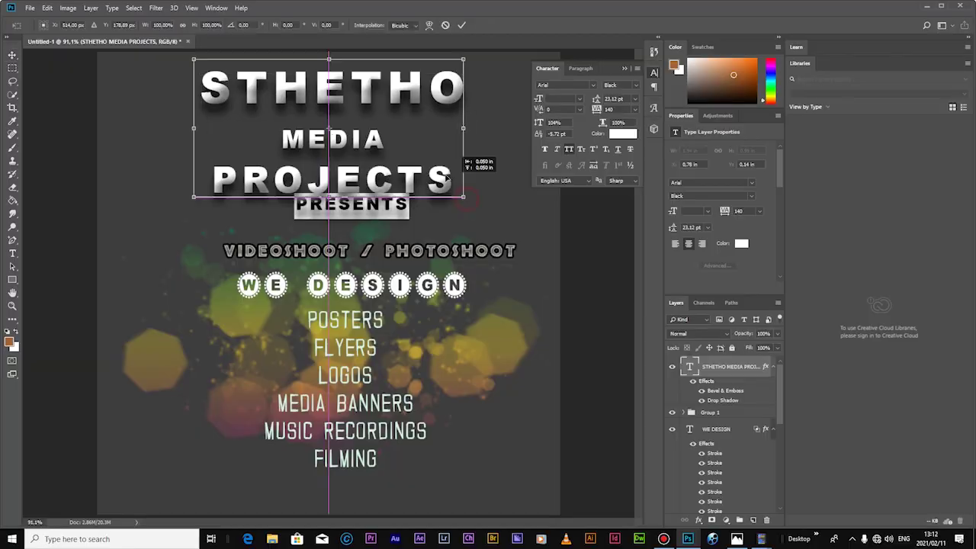
# Scale the STHETHO MEDIA PROJECTS heading down to about 51.8% at the top of the flyer and apply the transformation.
pyautogui.moveTo(475, 206); pyautogui.dragTo(387, 114)
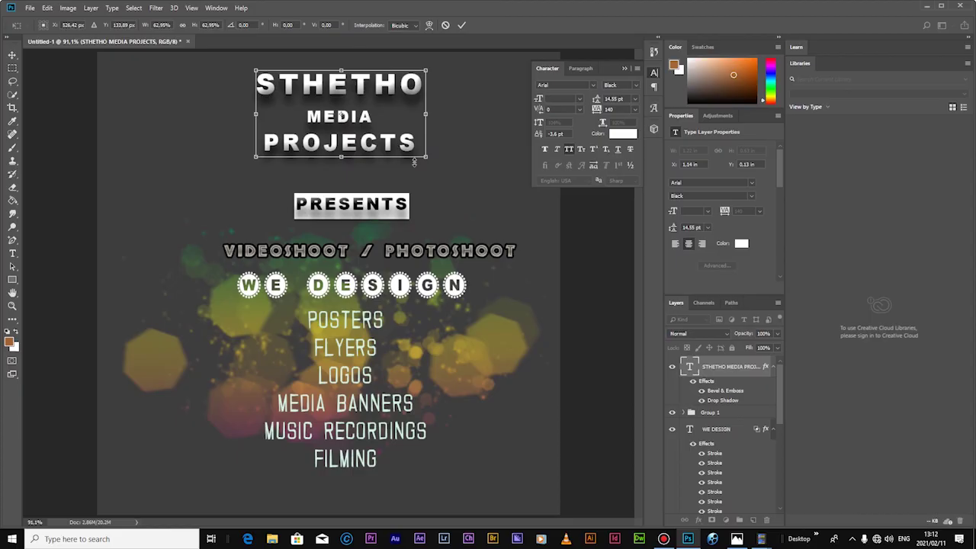
pyautogui.press('v')
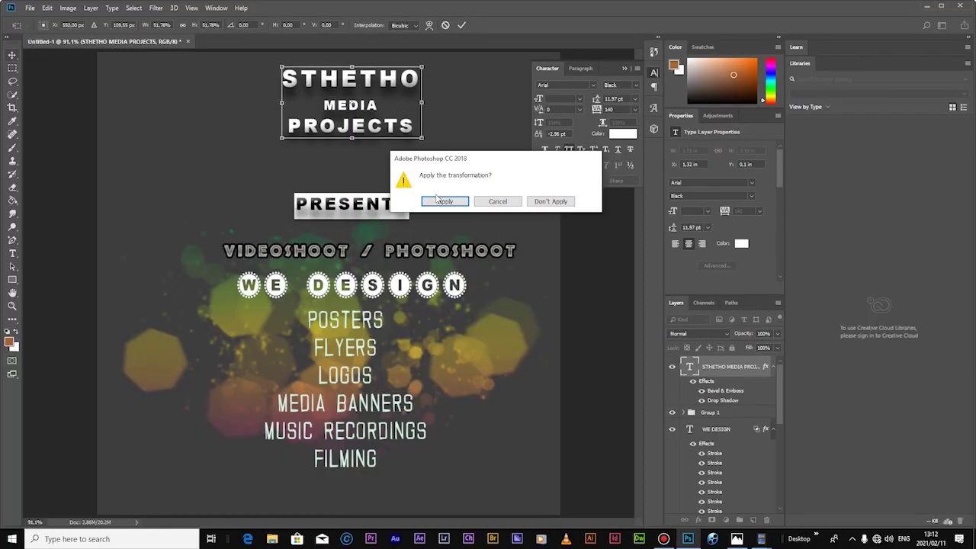
pyautogui.press('Return')
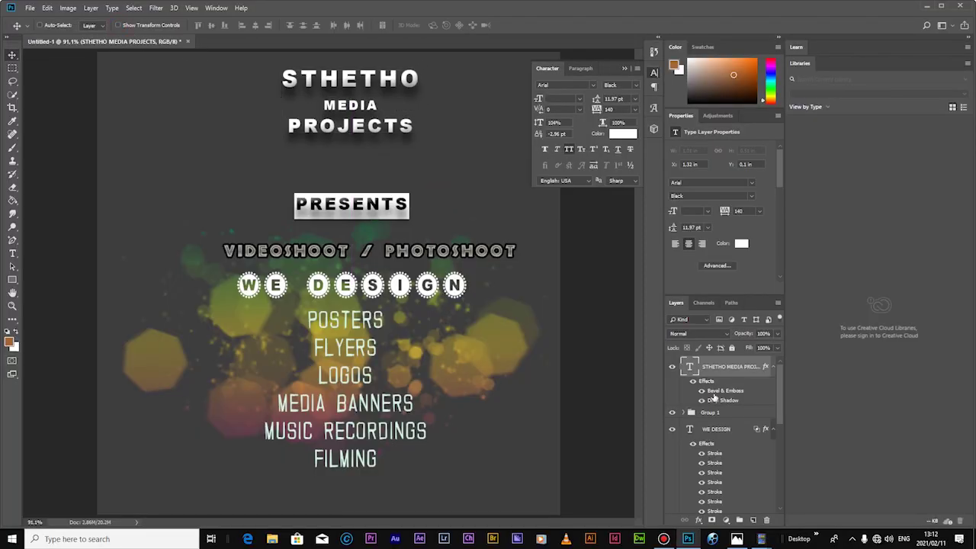
# Move the PRESENTS group up under the heading and the VIDEOSHOOT / PHOTOSHOOT text directly below it, placing that text layer beneath Group 1.
pyautogui.click(709, 412)
pyautogui.moveTo(363, 229); pyautogui.dragTo(363, 203)
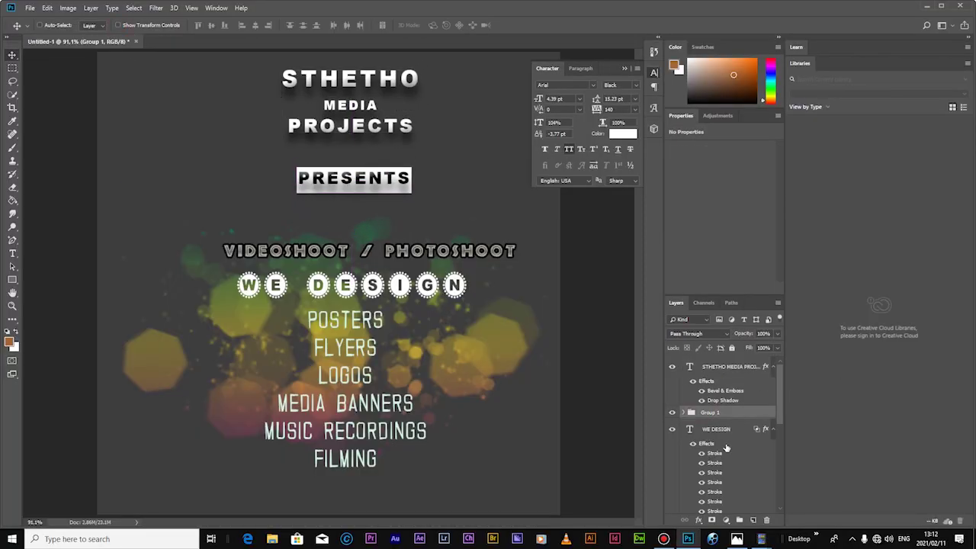
pyautogui.moveTo(733, 473); pyautogui.dragTo(716, 432)
pyautogui.moveTo(424, 256); pyautogui.dragTo(390, 220)
pyautogui.keyDown('ctrl'); pyautogui.click(397, 187); pyautogui.keyUp('ctrl')
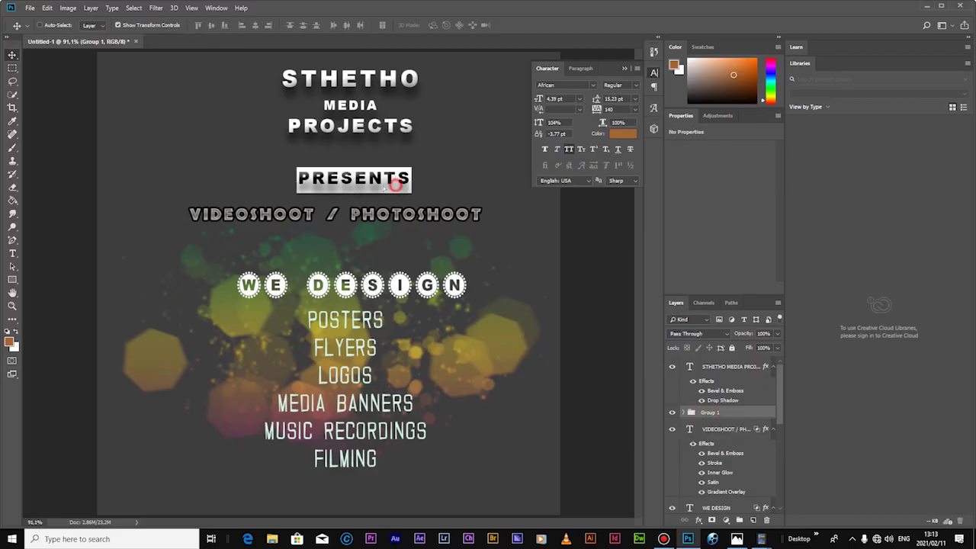
pyautogui.moveTo(382, 179); pyautogui.dragTo(384, 175)
pyautogui.click(732, 432)
pyautogui.moveTo(432, 218); pyautogui.dragTo(425, 208)
pyautogui.click(731, 366)
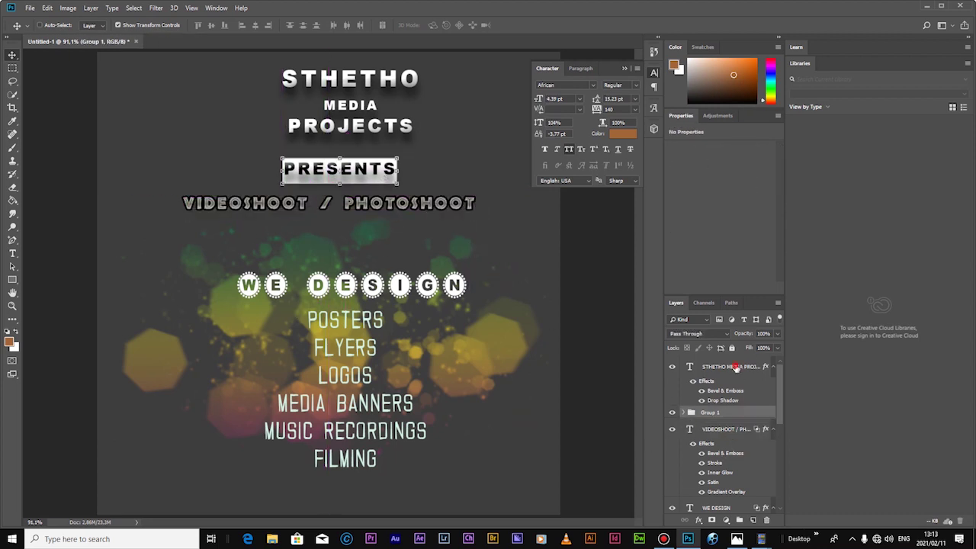
# Move the WE DESIGN text up and slightly left, closer to the VIDEOSHOOT / PHOTOSHOOT line.
pyautogui.moveTo(782, 415); pyautogui.dragTo(781, 457)
pyautogui.click(722, 397)
pyautogui.moveTo(376, 288); pyautogui.dragTo(360, 251)
pyautogui.moveTo(181, 250); pyautogui.dragTo(182, 266)
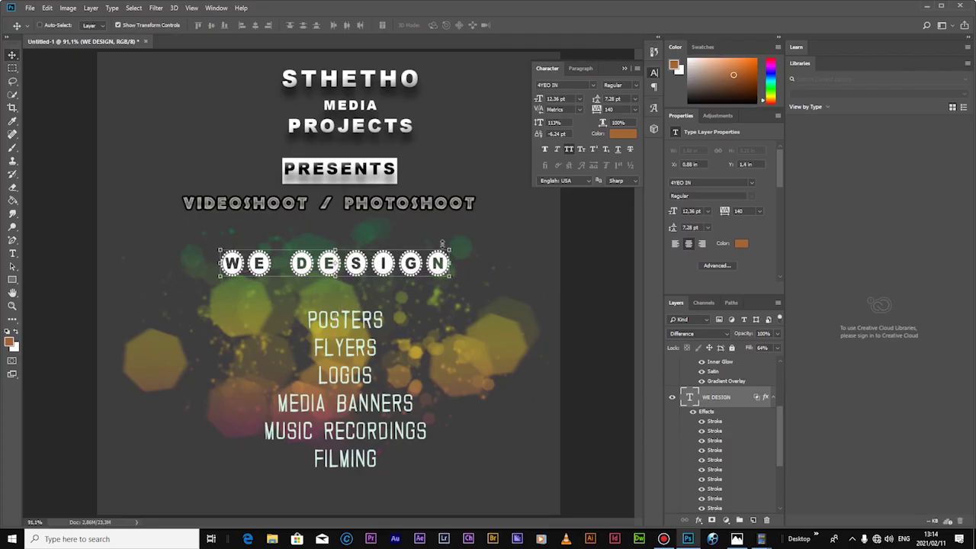
# Shift the VIDEOSHOOT / PHOTOSHOOT text slightly right and lower it together with the PRESENTS group.
pyautogui.scroll(2, 754, 420)
pyautogui.click(722, 383)
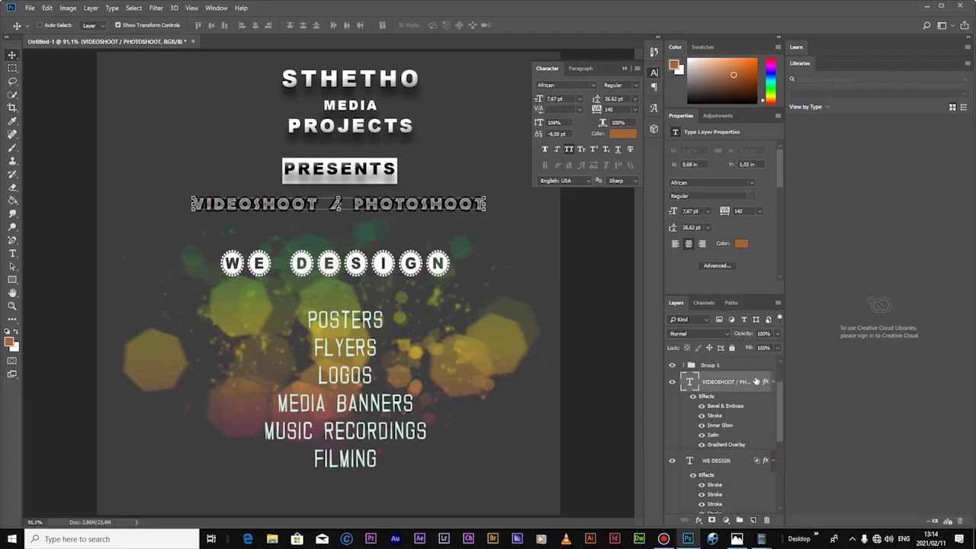
pyautogui.keyDown('ctrl'); pyautogui.click(712, 365); pyautogui.keyUp('ctrl')
pyautogui.moveTo(408, 207); pyautogui.dragTo(408, 219)
pyautogui.press('Down')
# Nudge the WE DESIGN text down and slightly right until it sits directly above POSTERS.
pyautogui.click(728, 460)
pyautogui.press('Down')
pyautogui.press('Down')
pyautogui.press('Down')
pyautogui.press('Down')
pyautogui.press('Down')
pyautogui.press('Down')
pyautogui.press('Down')
pyautogui.press('Down')
pyautogui.press('Down')
pyautogui.press('Down')
pyautogui.press('Down')
pyautogui.press('Down')
pyautogui.press('Down')
pyautogui.press('Down')
pyautogui.press('Down')
pyautogui.press('Down')
pyautogui.press('Down')
pyautogui.press('Down')
pyautogui.press('Down')
pyautogui.press('Down')
pyautogui.press('Right')
pyautogui.press('Right')
pyautogui.press('Right')
pyautogui.press('Right')
pyautogui.press('Right')
pyautogui.press('Right')
pyautogui.press('Down')
pyautogui.press('Down')
pyautogui.press('Down')
pyautogui.press('Down')
pyautogui.press('Down')
pyautogui.press('Down')
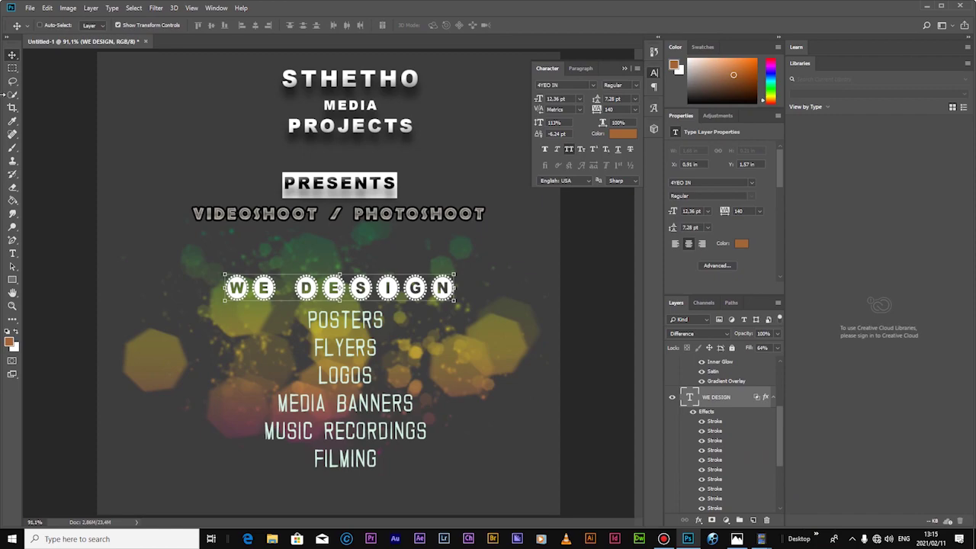
# Find the 6.png hearts image in File Explorer and bring it into the Photoshop flyer document.
pyautogui.click(272, 539)
pyautogui.click(56, 188)
pyautogui.doubleClick(296, 121)
pyautogui.doubleClick(395, 81)
pyautogui.doubleClick(293, 280)
pyautogui.moveTo(731, 166); pyautogui.dragTo(427, 290)
# Scale the hearts image to about 1.74 × 1.09 in behind PRESENTS and move its layer below the POSTERS FLYERS LOGOS text layer.
pyautogui.moveTo(513, 397); pyautogui.dragTo(324, 208)
pyautogui.moveTo(268, 126); pyautogui.dragTo(388, 298)
pyautogui.click(12, 57)
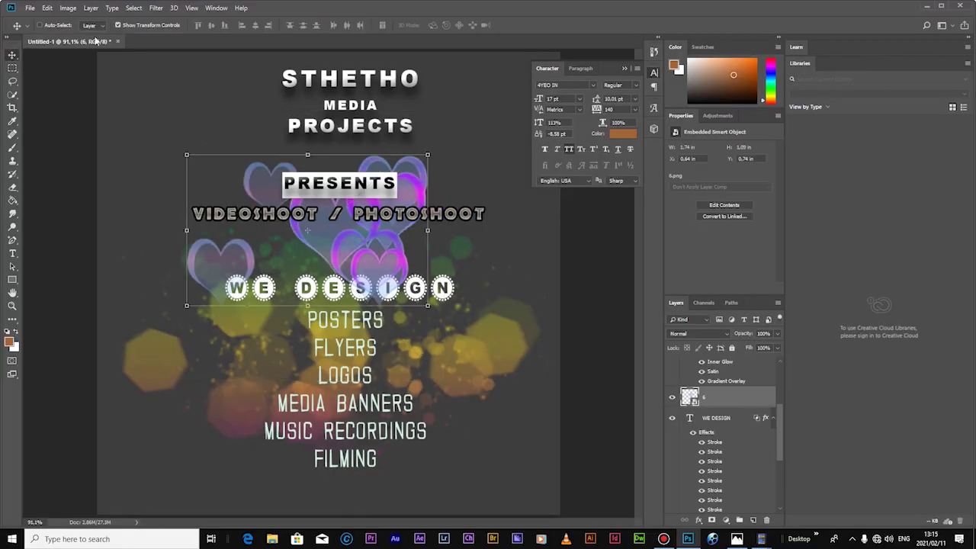
pyautogui.moveTo(730, 421); pyautogui.dragTo(722, 465)
pyautogui.moveTo(373, 249); pyautogui.dragTo(359, 228)
# Switch to File Explorer, open the PHOTOGRAPHY BG folder under GRAPHIX.1 and bring the Floral-Download-PNG image into the flyer.
pyautogui.click(272, 538)
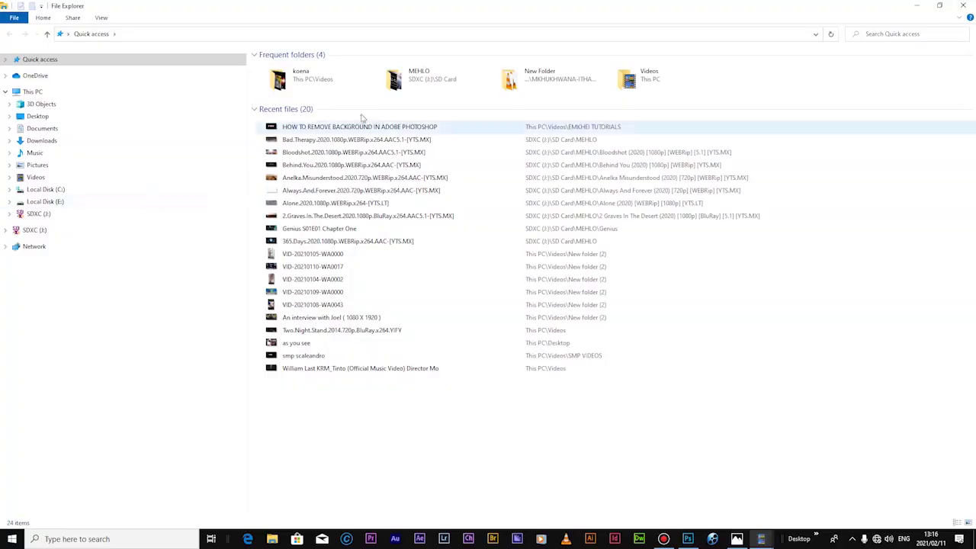
pyautogui.click(46, 189)
pyautogui.click(312, 119)
pyautogui.doubleClick(312, 120)
pyautogui.doubleClick(665, 95)
pyautogui.press('BackSpace')
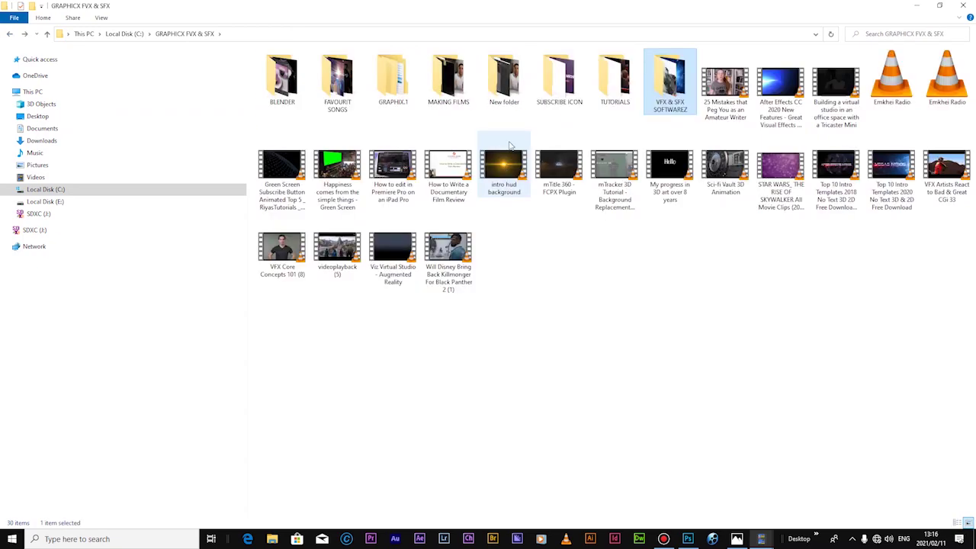
pyautogui.doubleClick(385, 83)
pyautogui.doubleClick(309, 280)
pyautogui.scroll(-3, 586, 147)
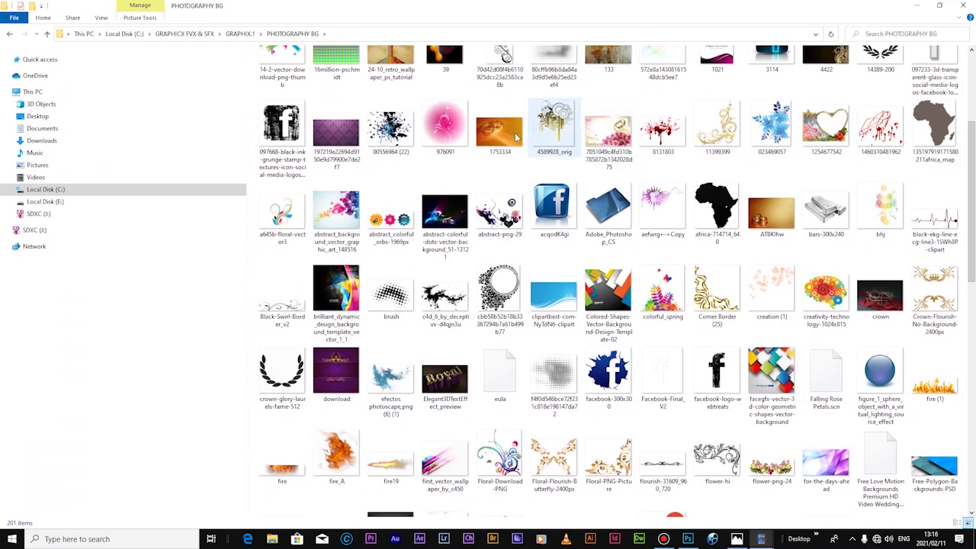
pyautogui.scroll(-3, 968, 257)
pyautogui.moveTo(500, 300); pyautogui.dragTo(696, 412)
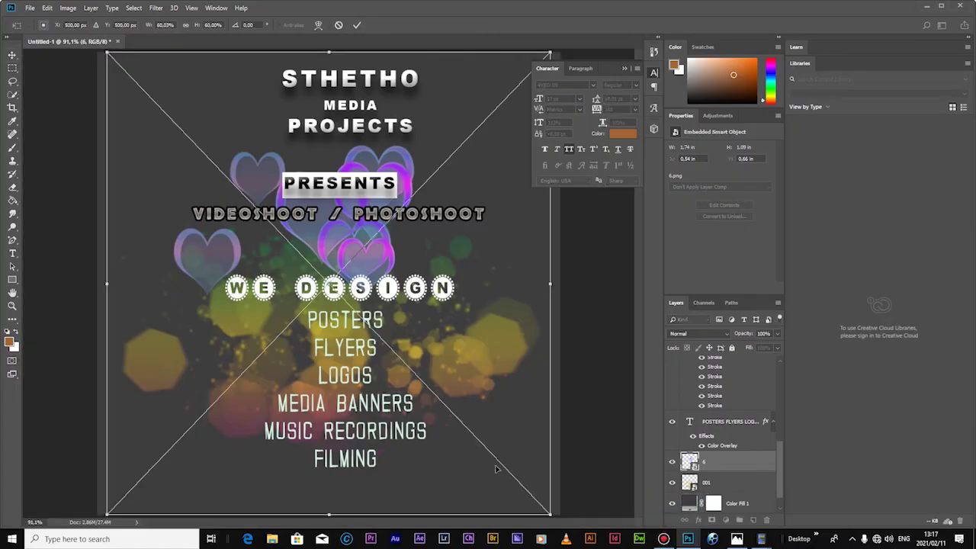
# Scale the floral image down towards the bottom of the flyer and place it.
pyautogui.moveTo(416, 308); pyautogui.dragTo(436, 375)
pyautogui.moveTo(500, 72); pyautogui.dragTo(359, 451)
pyautogui.moveTo(780, 462); pyautogui.dragTo(780, 486)
pyautogui.click(13, 55)
pyautogui.click(451, 199)
# Move the floral layer below the 001 layer and fit it into the flyer's bottom-right corner at about 27.2% scale and -107° rotation.
pyautogui.moveTo(741, 420); pyautogui.dragTo(742, 471)
pyautogui.moveTo(358, 477); pyautogui.dragTo(291, 218)
pyautogui.moveTo(266, 151); pyautogui.dragTo(541, 461)
pyautogui.moveTo(575, 309); pyautogui.dragTo(453, 269)
pyautogui.moveTo(561, 439); pyautogui.dragTo(537, 470)
pyautogui.moveTo(436, 299); pyautogui.dragTo(312, 372)
pyautogui.moveTo(488, 396); pyautogui.dragTo(515, 473)
pyautogui.moveTo(523, 388); pyautogui.dragTo(513, 390)
pyautogui.click(12, 56)
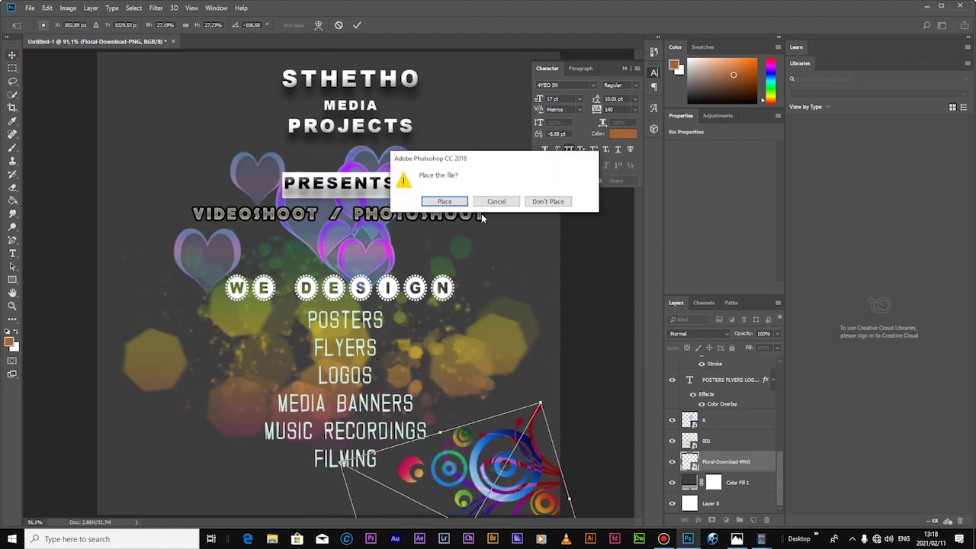
pyautogui.click(444, 201)
# Set the floral layer's opacity to 21% and duplicate the layer.
pyautogui.click(777, 333)
pyautogui.moveTo(776, 347); pyautogui.dragTo(739, 348)
pyautogui.rightClick(752, 461)
pyautogui.click(788, 66)
pyautogui.click(567, 141)
# Move the floral copy to the flyer's bottom-left corner, mirrored and rotated to about 108° to match the original.
pyautogui.moveTo(481, 467); pyautogui.dragTo(208, 468)
pyautogui.click(267, 460)
pyautogui.rightClick(267, 468)
pyautogui.click(317, 456)
pyautogui.moveTo(205, 472); pyautogui.dragTo(205, 482)
pyautogui.moveTo(240, 427); pyautogui.dragTo(234, 394)
pyautogui.moveTo(194, 467)
pyautogui.mouseDown()
pyautogui.moveTo(205, 453)
pyautogui.moveTo(194, 456)
pyautogui.mouseUp()
pyautogui.moveTo(215, 406); pyautogui.dragTo(210, 471)
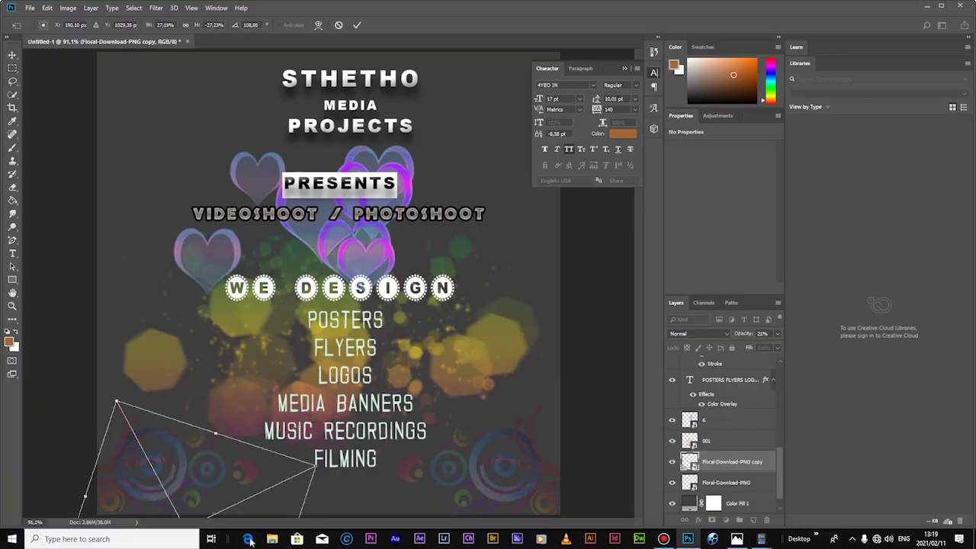
pyautogui.moveTo(279, 428); pyautogui.dragTo(281, 431)
pyautogui.moveTo(221, 479); pyautogui.dragTo(222, 481)
pyautogui.moveTo(409, 491); pyautogui.dragTo(410, 486)
pyautogui.press('Return')
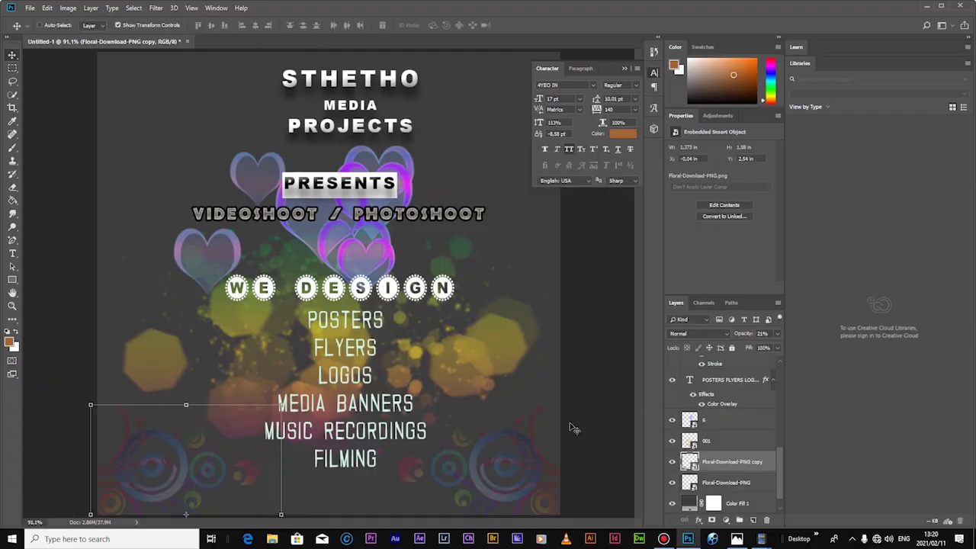
# Open the VIDEOSHOOT / PHOTOSHOOT text layer for editing.
pyautogui.moveTo(778, 469); pyautogui.dragTo(767, 392)
pyautogui.doubleClick(726, 412)
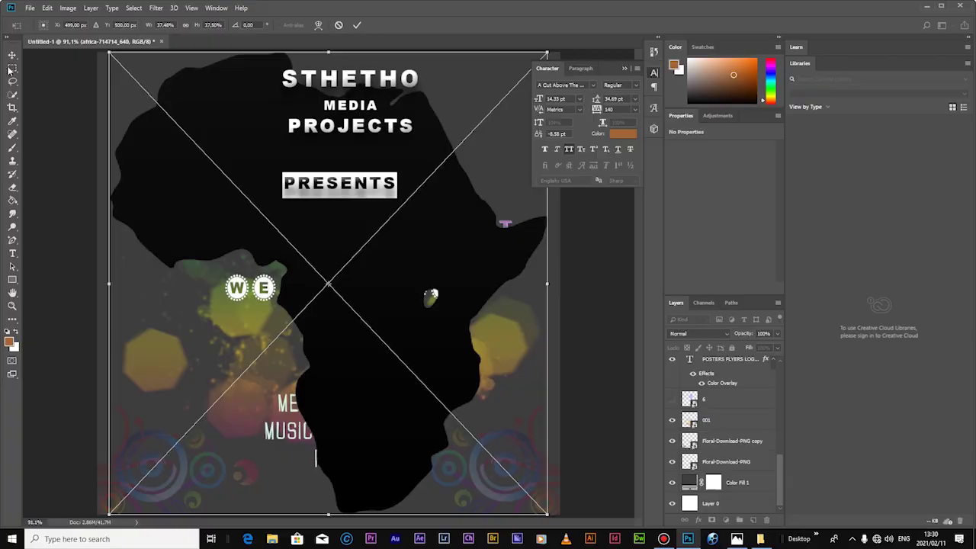
# Place the africa-714714_640 silhouette and move its layer directly above the Color Fill 1 layer.
pyautogui.press('Return')
pyautogui.scroll(5, 736, 417)
pyautogui.moveTo(736, 427); pyautogui.dragTo(722, 471)
# Resize the Africa silhouette to about 3.06 × 3.23 in and position it against the flyer's left edge behind the text.
pyautogui.moveTo(389, 125); pyautogui.dragTo(364, 259)
pyautogui.moveTo(423, 207); pyautogui.dragTo(468, 173)
pyautogui.click(117, 25)
pyautogui.moveTo(135, 61); pyautogui.dragTo(89, 65)
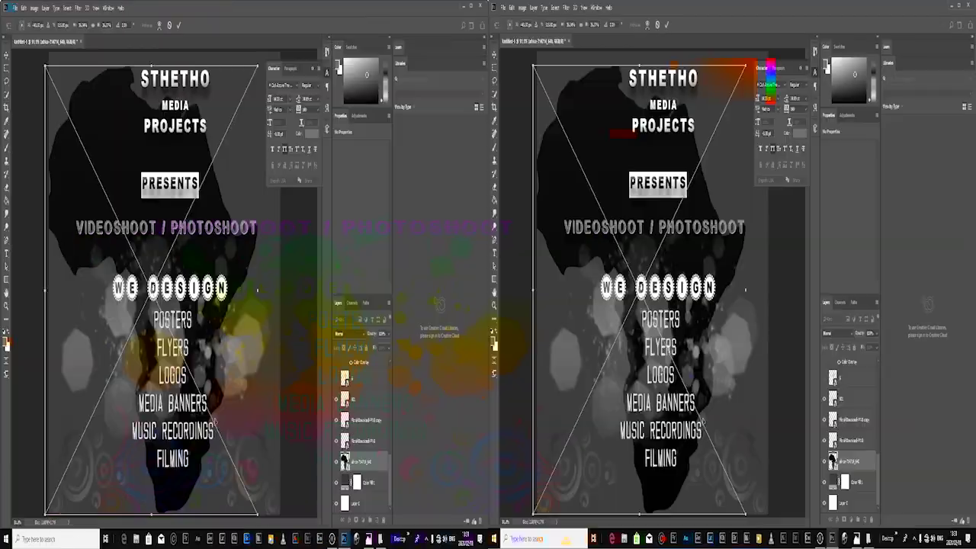
pyautogui.click(12, 56)
pyautogui.click(444, 201)
# Hide the STHETHO MEDIA PROJECTS heading layer and bring the STHETHO POLYGON logo image into the flyer.
pyautogui.moveTo(782, 476); pyautogui.dragTo(782, 382)
pyautogui.click(672, 367)
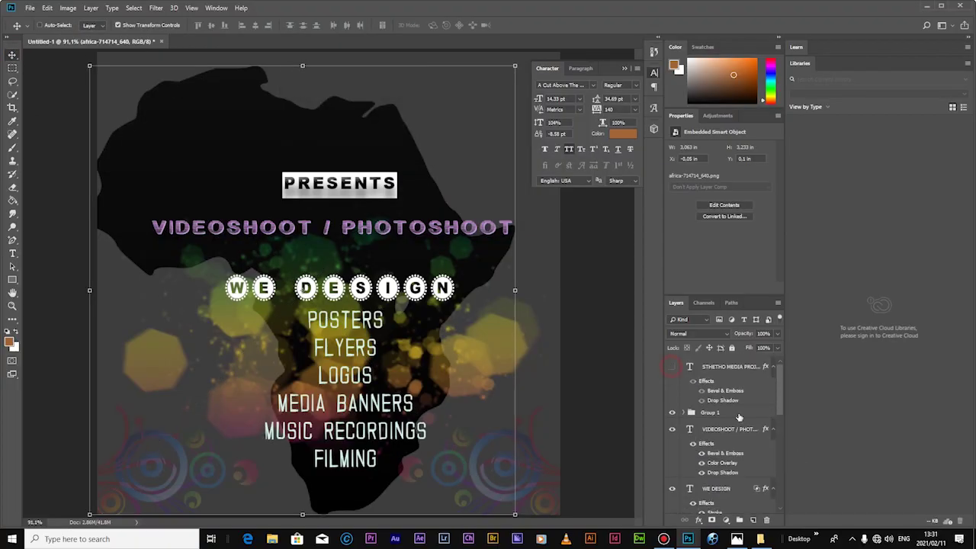
pyautogui.click(278, 542)
pyautogui.click(259, 174)
pyautogui.doubleClick(328, 134)
pyautogui.moveTo(295, 212); pyautogui.dragTo(397, 200)
pyautogui.doubleClick(169, 273)
pyautogui.click(273, 153)
pyautogui.press('Return')
# Scale the STHETHO POLYGON logo down to about 43% and set its blend mode to Screen.
pyautogui.moveTo(476, 67); pyautogui.dragTo(339, 84)
pyautogui.scroll(-3, 724, 434)
pyautogui.click(701, 335)
pyautogui.click(675, 222)
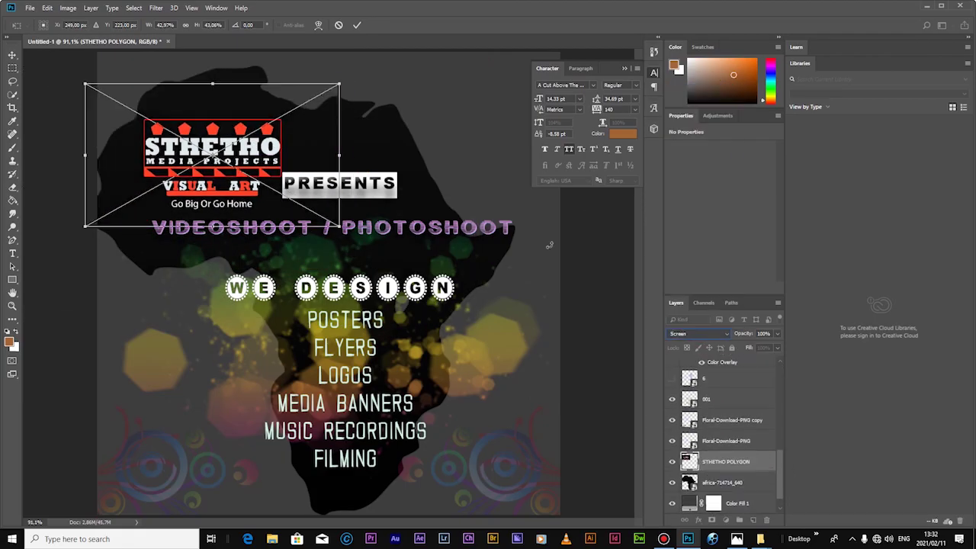
# Scale the STHETHO POLYGON logo to about 42%, shift it right and slightly up beside the PRESENTS label, and commit its placement.
pyautogui.moveTo(340, 225); pyautogui.dragTo(337, 224)
pyautogui.moveTo(255, 165); pyautogui.dragTo(279, 155)
pyautogui.click(14, 55)
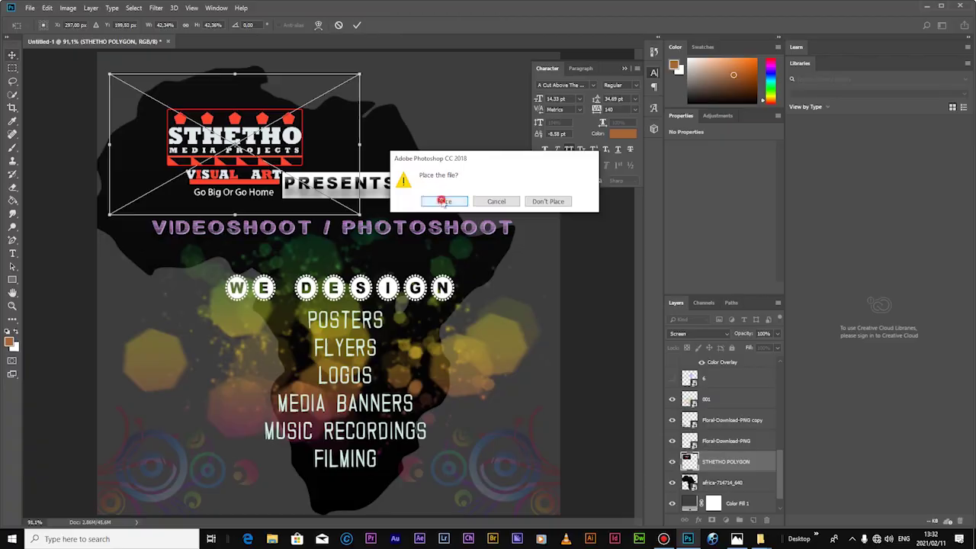
pyautogui.click(444, 200)
# Nudge the placed STHETHO POLYGON logo slightly left and down.
pyautogui.press('Left')
pyautogui.press('Left')
pyautogui.press('Left')
pyautogui.press('Left')
pyautogui.press('Left')
pyautogui.press('Left')
pyautogui.press('Left')
pyautogui.press('Down')
pyautogui.press('Down')
pyautogui.press('Right')
pyautogui.press('Right')
pyautogui.press('Right')
pyautogui.press('Right')
pyautogui.press('Down')
# Enlarge the STHETHO POLYGON logo to about 2.00 × 1.13 in and move its layer to the top of the stack.
pyautogui.click(119, 25)
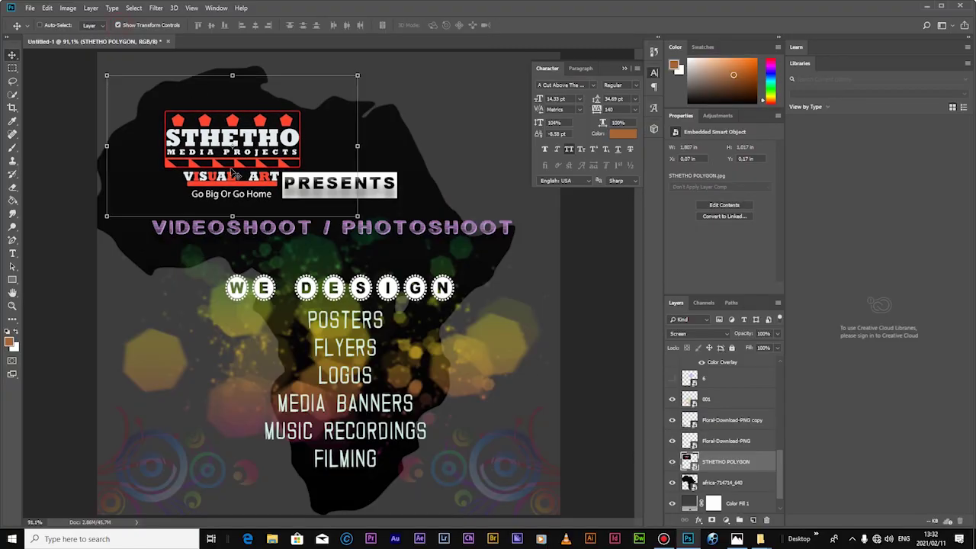
pyautogui.moveTo(106, 75); pyautogui.dragTo(75, 66)
pyautogui.press('v')
pyautogui.press('Return')
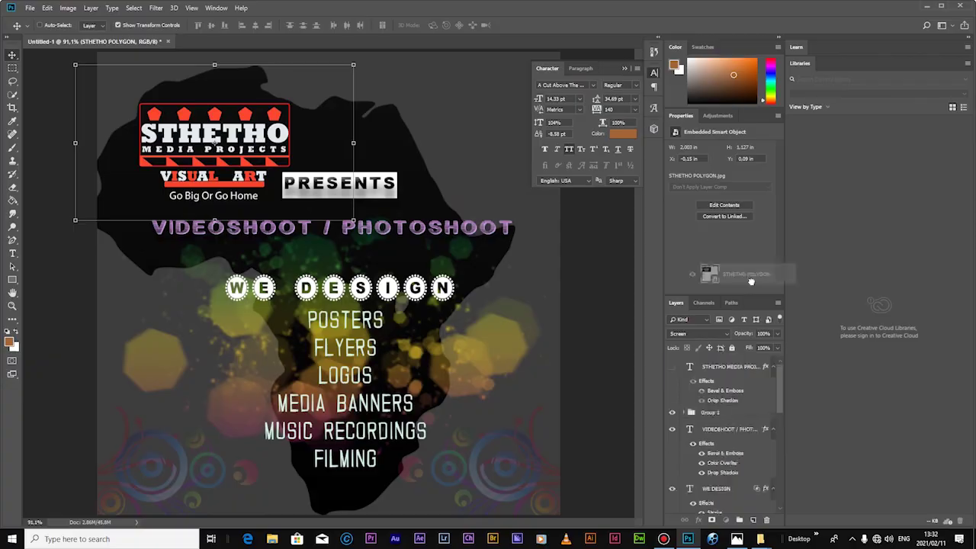
# Scale the PRESENTS group down to about 64% and position it just below the logo's lower right, above the VIDEOSHOOT / PHOTOSHOOT heading.
pyautogui.click(720, 432)
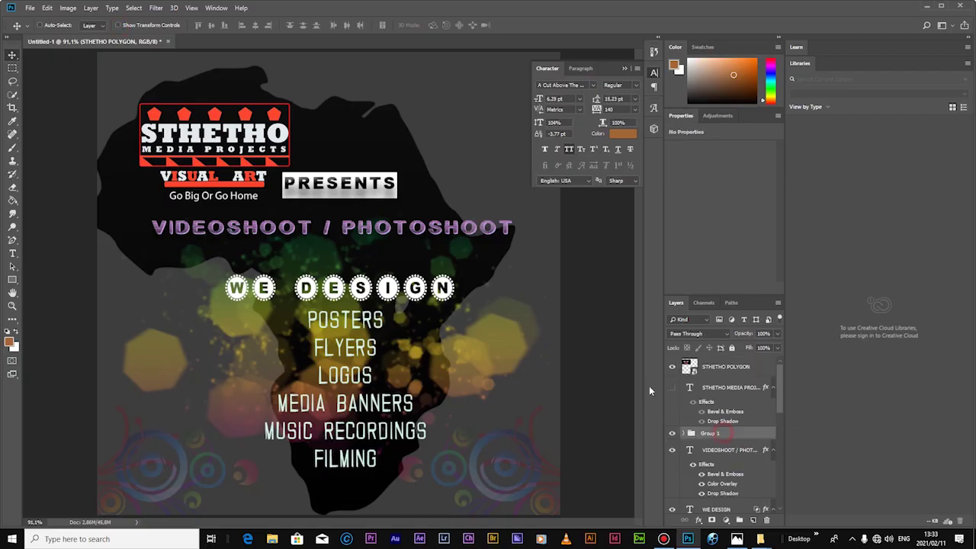
pyautogui.moveTo(397, 173); pyautogui.dragTo(394, 175)
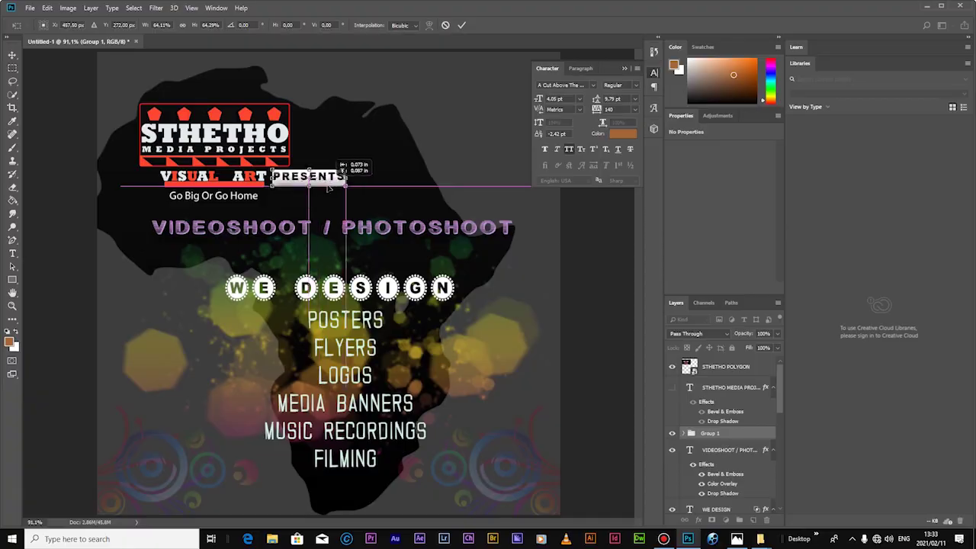
pyautogui.click(12, 56)
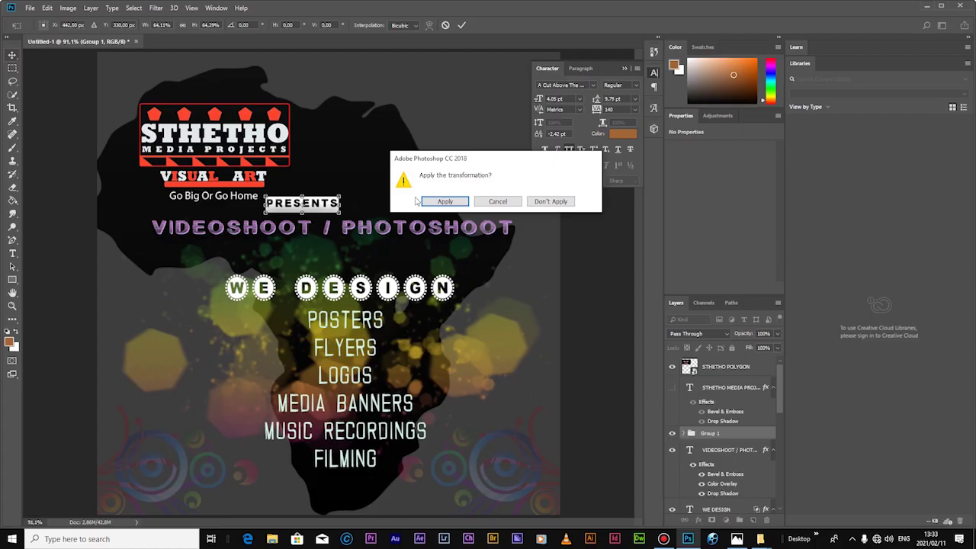
pyautogui.click(442, 202)
# Resize the VIDEOSHOOT / PHOTOSHOOT heading to about 10.62 pt and move it left so it sits directly beneath PRESENTS.
pyautogui.click(728, 450)
pyautogui.moveTo(497, 235); pyautogui.dragTo(454, 234)
pyautogui.moveTo(152, 216); pyautogui.dragTo(108, 204)
pyautogui.click(11, 55)
pyautogui.press('Return')
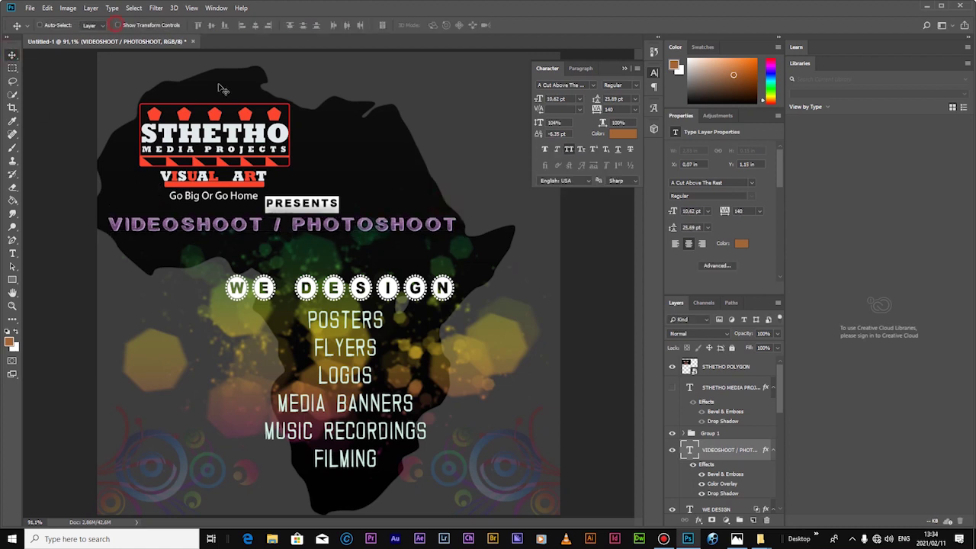
# Shrink the WE DESIGN heading to about 10.58 pt and move it right and down, just above the services list.
pyautogui.click(716, 509)
pyautogui.moveTo(453, 273); pyautogui.dragTo(409, 279)
pyautogui.moveTo(389, 288); pyautogui.dragTo(430, 291)
pyautogui.moveTo(267, 284); pyautogui.dragTo(259, 282)
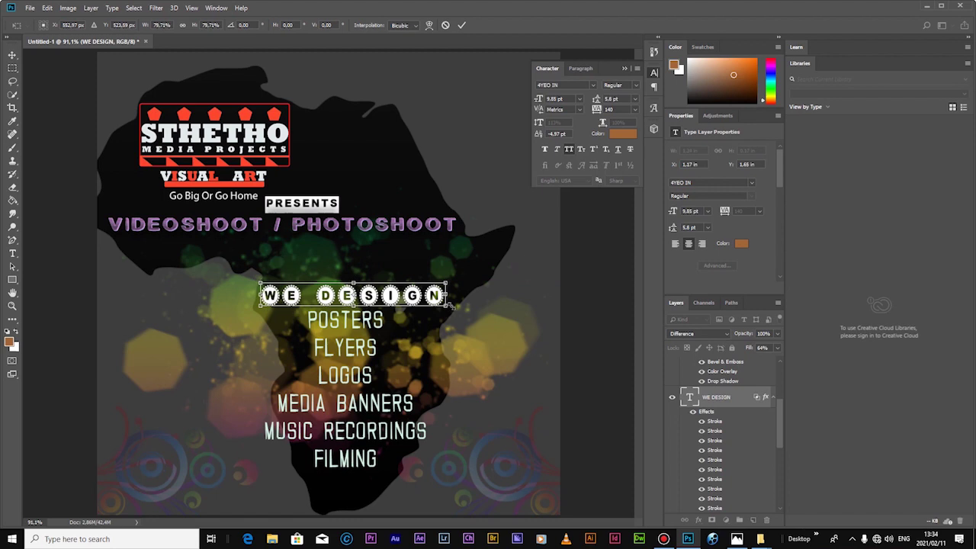
pyautogui.click(11, 55)
pyautogui.click(447, 202)
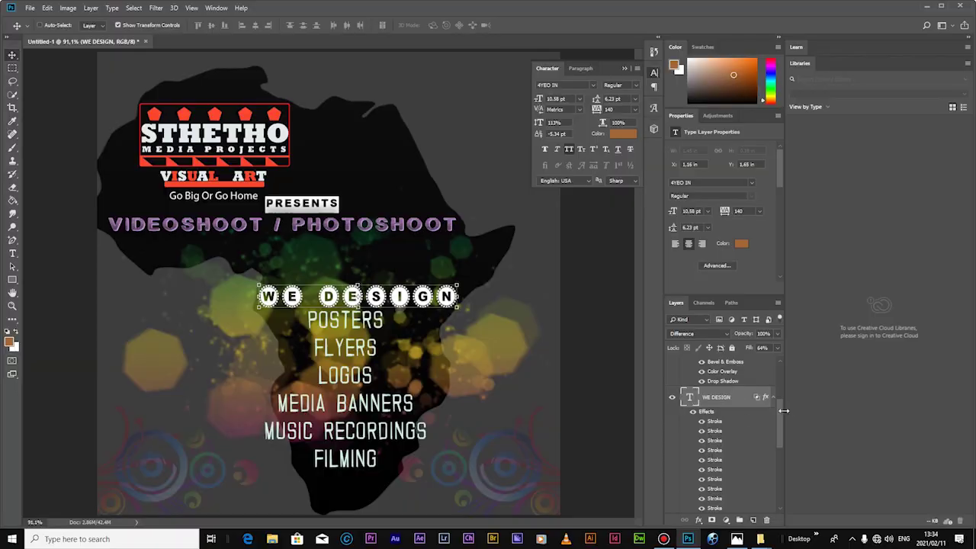
# Scale the services list down to about 6.37 pt and centre it beneath the WE DESIGN heading.
pyautogui.moveTo(780, 411); pyautogui.dragTo(780, 436)
pyautogui.click(730, 446)
pyautogui.moveTo(427, 311); pyautogui.dragTo(401, 336)
pyautogui.moveTo(383, 400); pyautogui.dragTo(403, 379)
pyautogui.moveTo(420, 447); pyautogui.dragTo(409, 436)
pyautogui.moveTo(374, 369); pyautogui.dragTo(380, 375)
pyautogui.press('v')
pyautogui.click(448, 197)
# Place the runners image below the Africa silhouette layer and size it to about 3.33 × 1.06 in across the flyer's top.
pyautogui.click(687, 539)
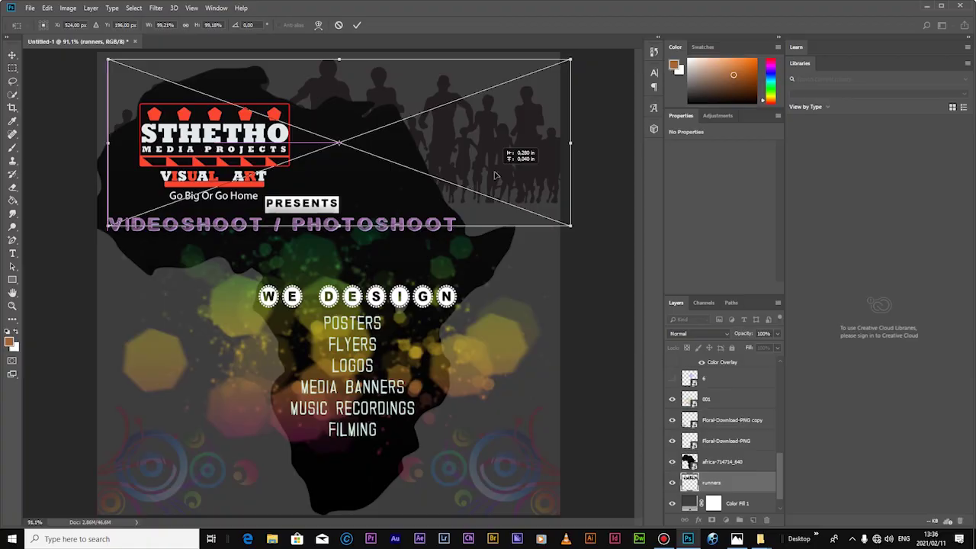
pyautogui.moveTo(632, 229); pyautogui.dragTo(561, 220)
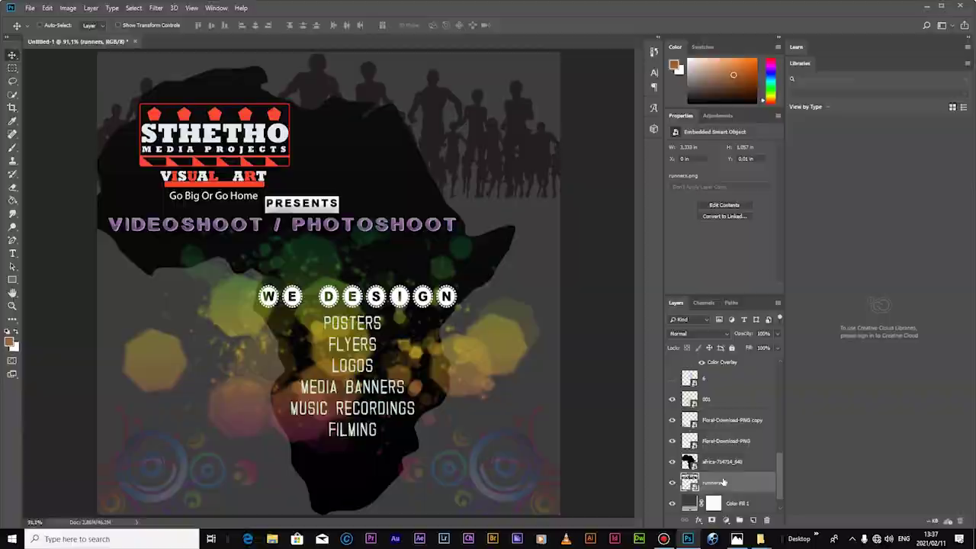
# Apply a black fading gradient style preset to the runners layer and move the layer above the Africa silhouette.
pyautogui.doubleClick(732, 482)
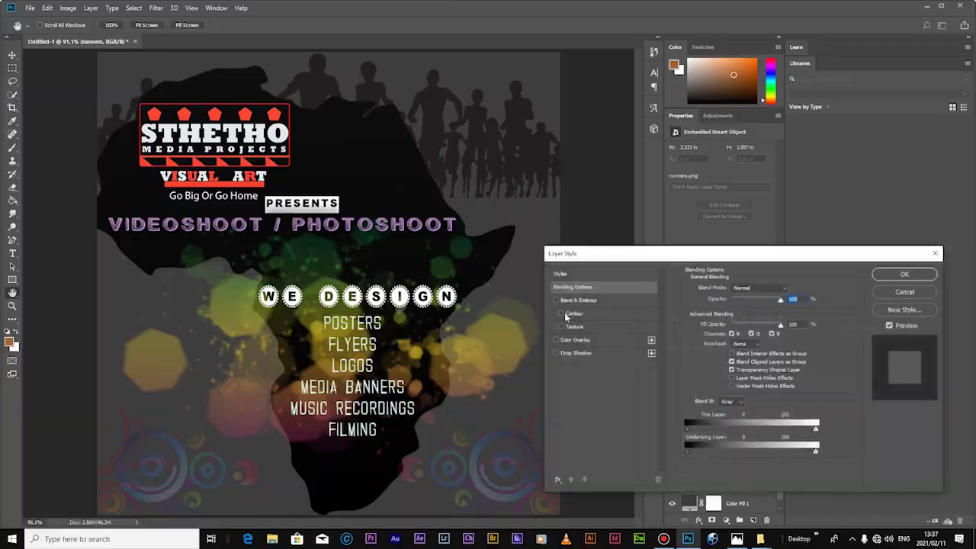
pyautogui.click(568, 273)
pyautogui.click(737, 282)
pyautogui.click(765, 413)
pyautogui.click(710, 416)
pyautogui.click(739, 369)
pyautogui.click(769, 444)
pyautogui.moveTo(840, 301); pyautogui.dragTo(840, 362)
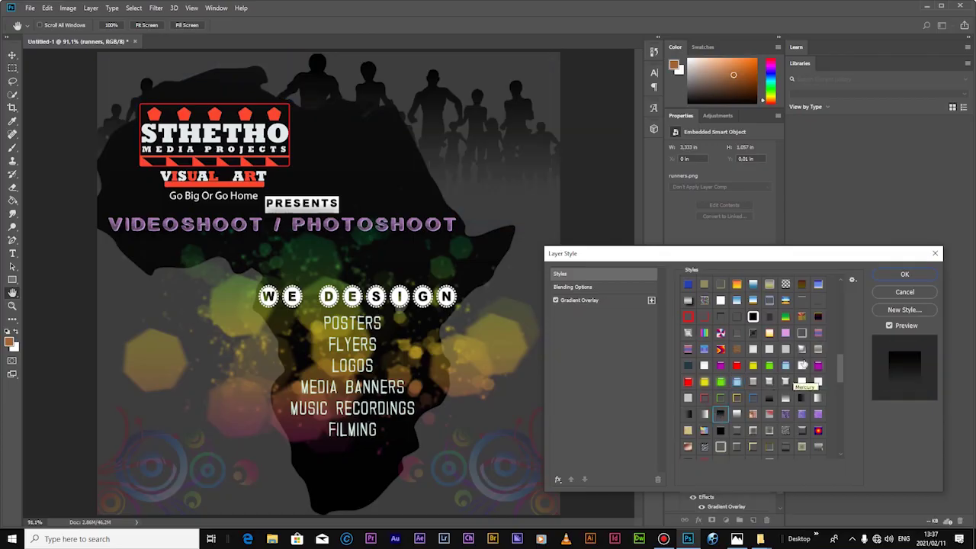
pyautogui.click(904, 274)
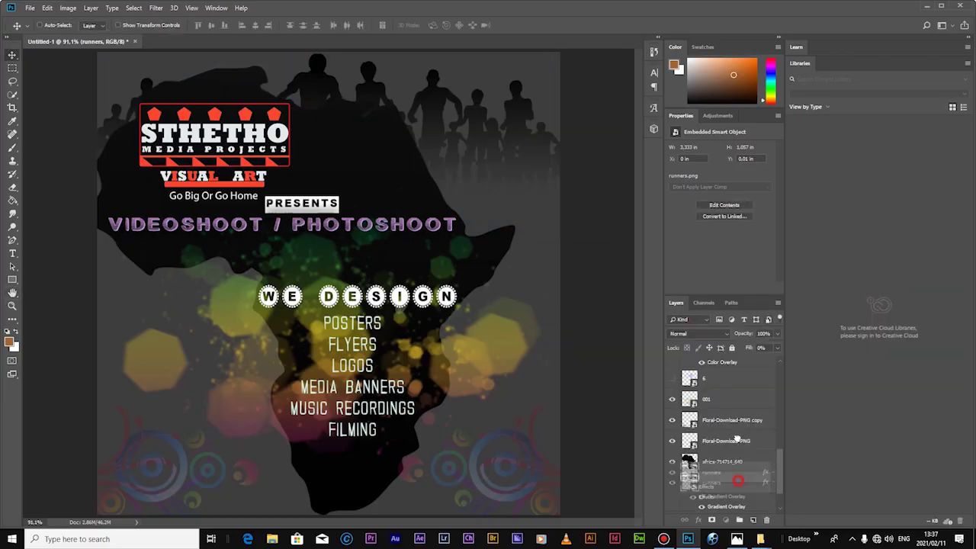
# Strip all layer style effects from the VIDEOSHOOT / PHOTOSHOOT heading.
pyautogui.moveTo(779, 396); pyautogui.dragTo(780, 422)
pyautogui.rightClick(738, 407)
pyautogui.click(760, 96)
pyautogui.click(561, 274)
pyautogui.click(688, 283)
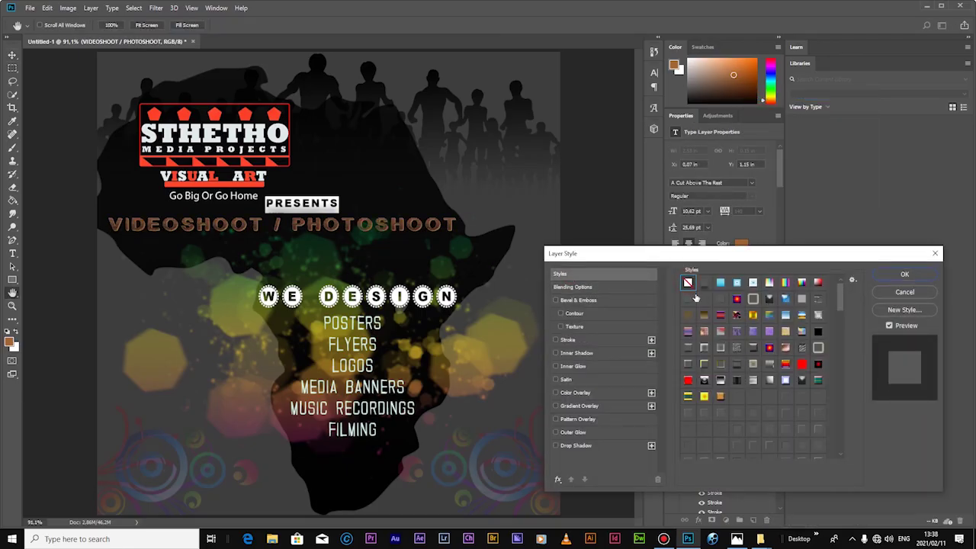
pyautogui.click(801, 364)
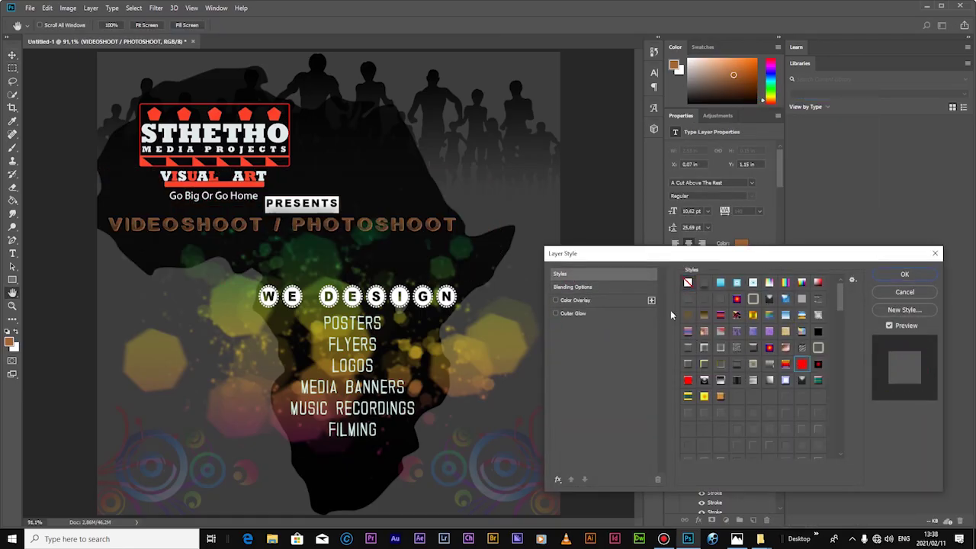
pyautogui.click(905, 275)
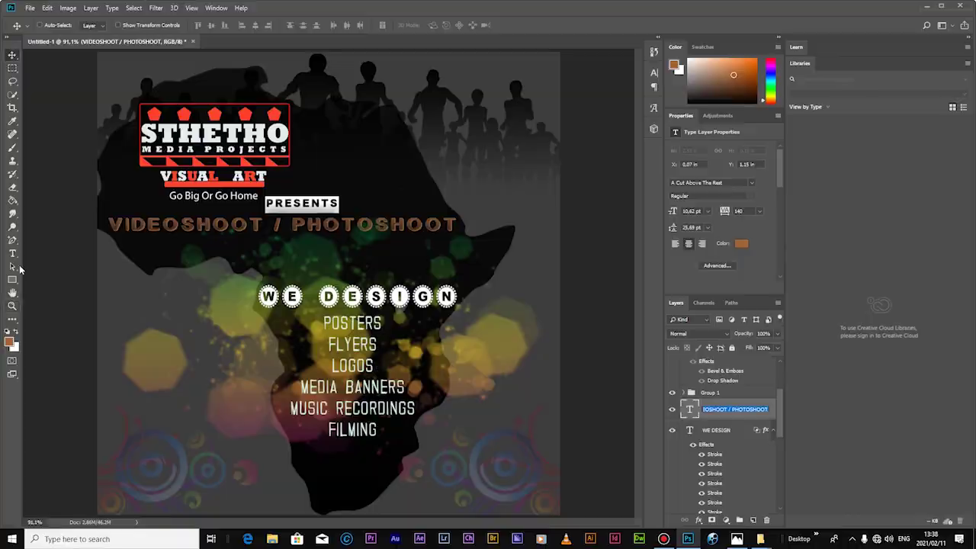
# Recolour the word VIDEOSHOOT with the red sampled from the logo.
pyautogui.click(12, 253)
pyautogui.moveTo(458, 227); pyautogui.dragTo(87, 233)
pyautogui.moveTo(284, 227); pyautogui.dragTo(119, 231)
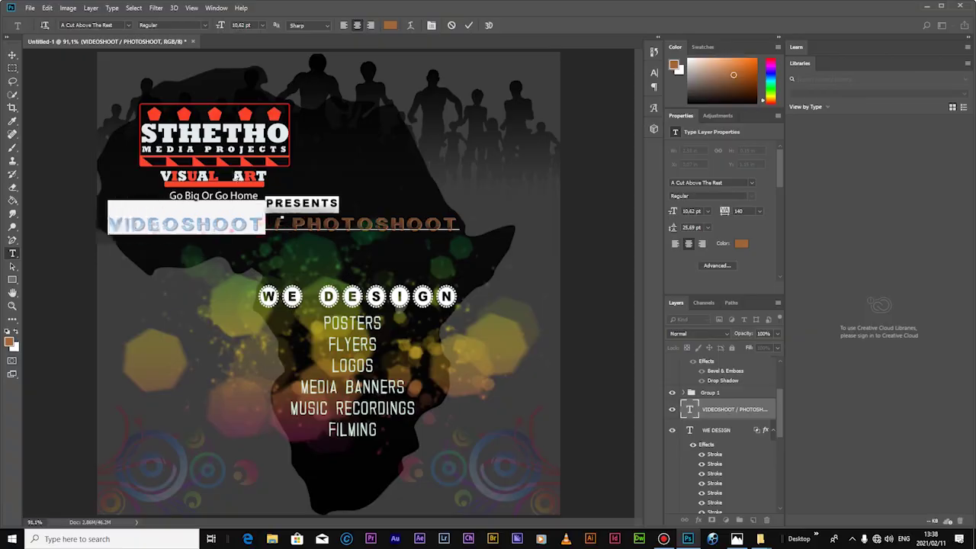
pyautogui.click(390, 25)
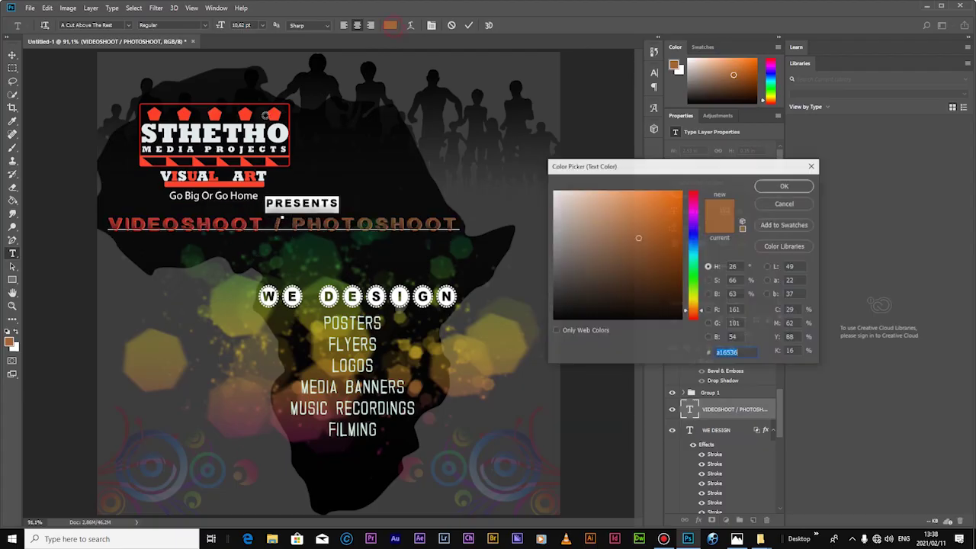
pyautogui.click(261, 131)
pyautogui.click(802, 189)
# Recolour the slash between VIDEOSHOOT and PHOTOSHOOT to a green with a hue of about 126°.
pyautogui.moveTo(289, 226); pyautogui.dragTo(271, 225)
pyautogui.click(390, 25)
pyautogui.moveTo(694, 232); pyautogui.dragTo(693, 276)
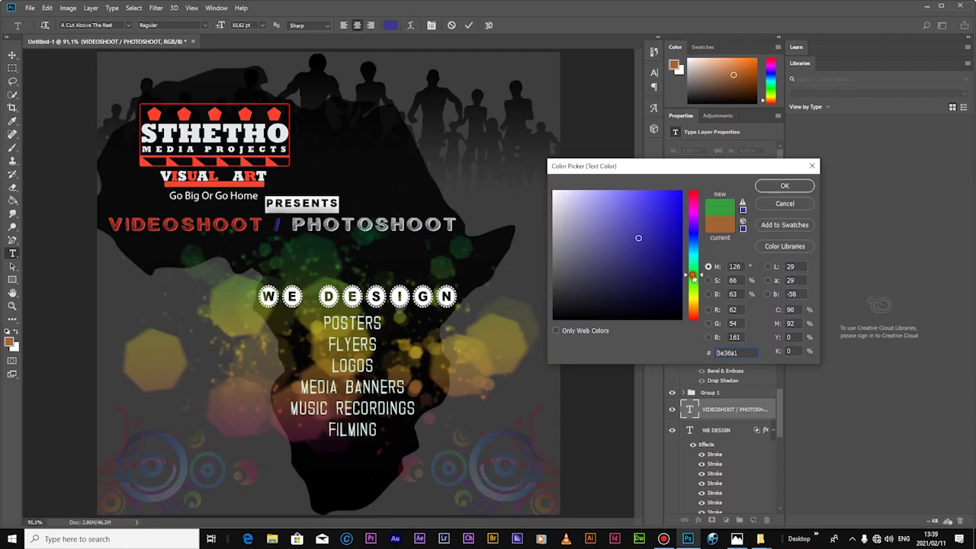
pyautogui.press('Return')
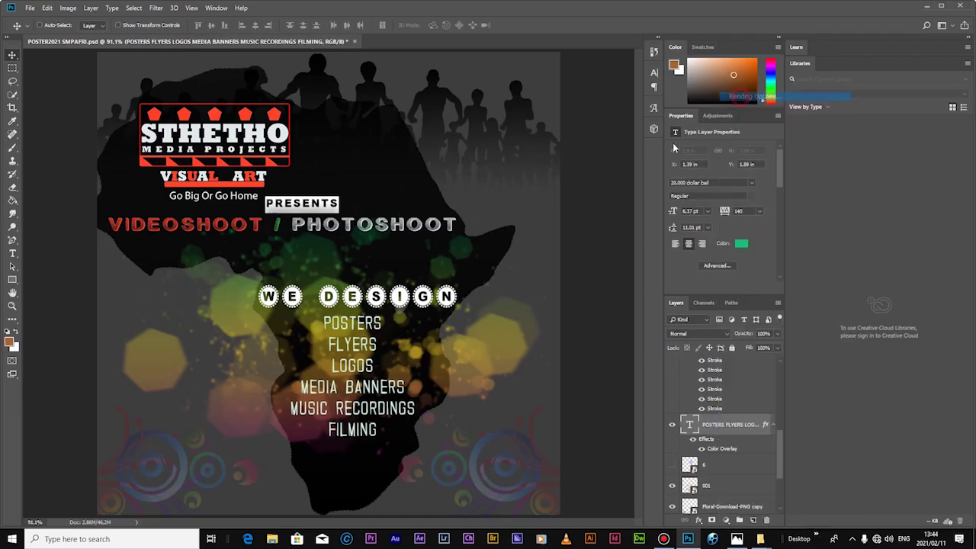
# Remove the Color Overlay style from the services list text.
pyautogui.click(581, 274)
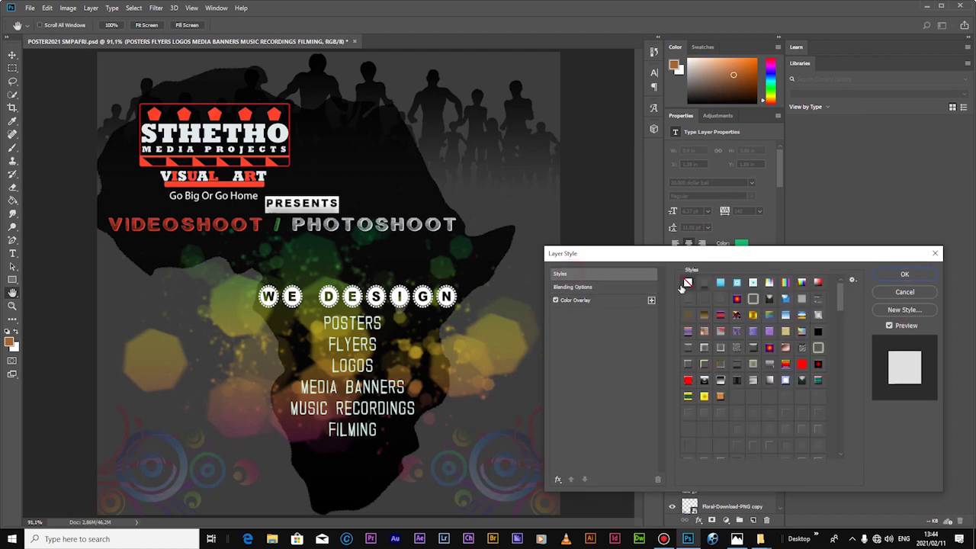
pyautogui.click(688, 281)
pyautogui.click(917, 275)
# Recolour all the services list text with the off-white sampled from the logo lettering.
pyautogui.doubleClick(731, 424)
pyautogui.click(13, 254)
pyautogui.moveTo(377, 431); pyautogui.dragTo(326, 320)
pyautogui.click(390, 25)
pyautogui.click(270, 164)
pyautogui.click(262, 176)
pyautogui.click(368, 72)
pyautogui.click(259, 135)
pyautogui.click(782, 186)
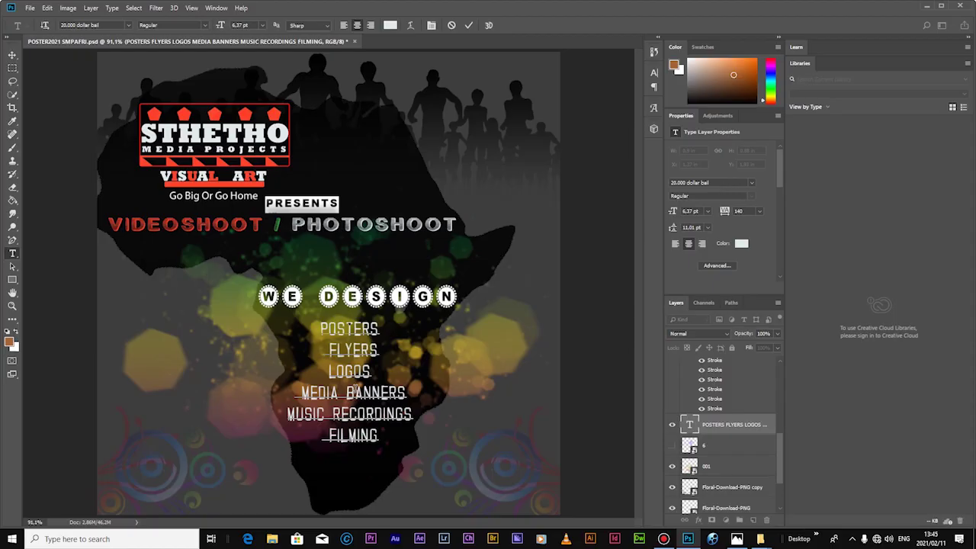
# Adjust the leading spaces of the services list lines to realign them under WE DESIGN, and commit the text.
pyautogui.press('BackSpace')
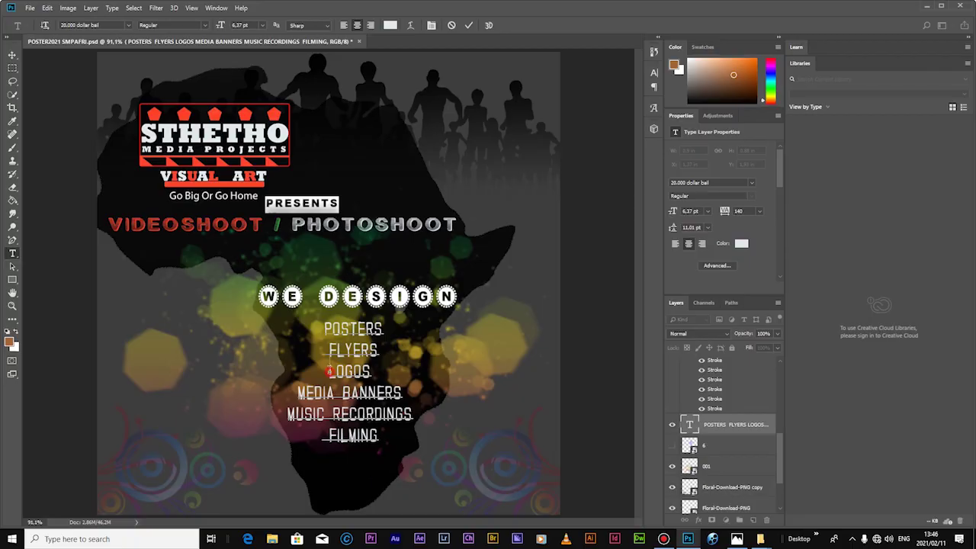
pyautogui.press('BackSpace')
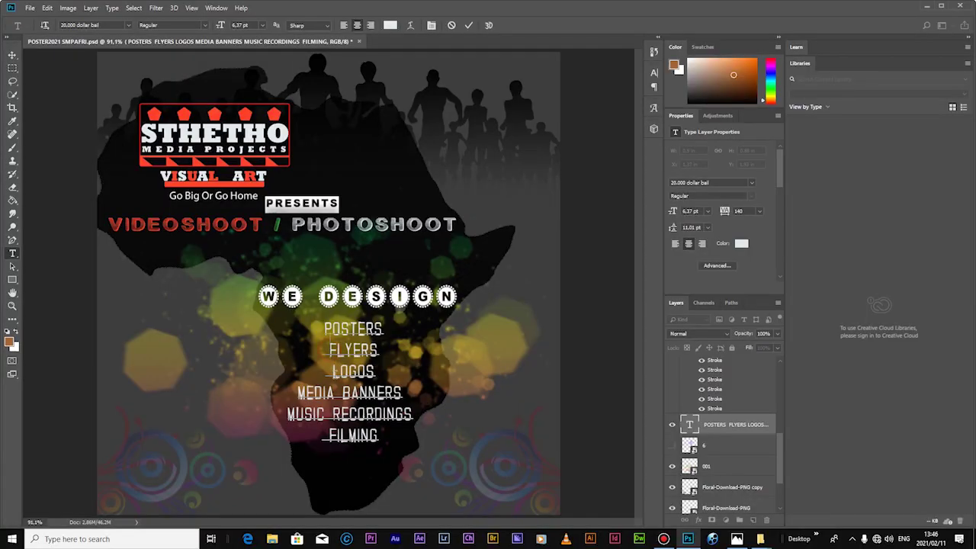
pyautogui.press('BackSpace')
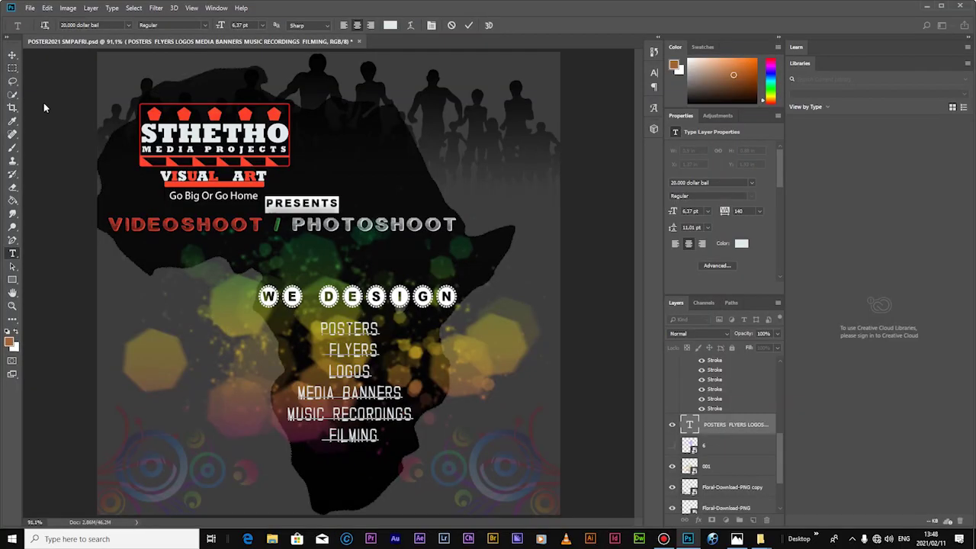
pyautogui.click(13, 54)
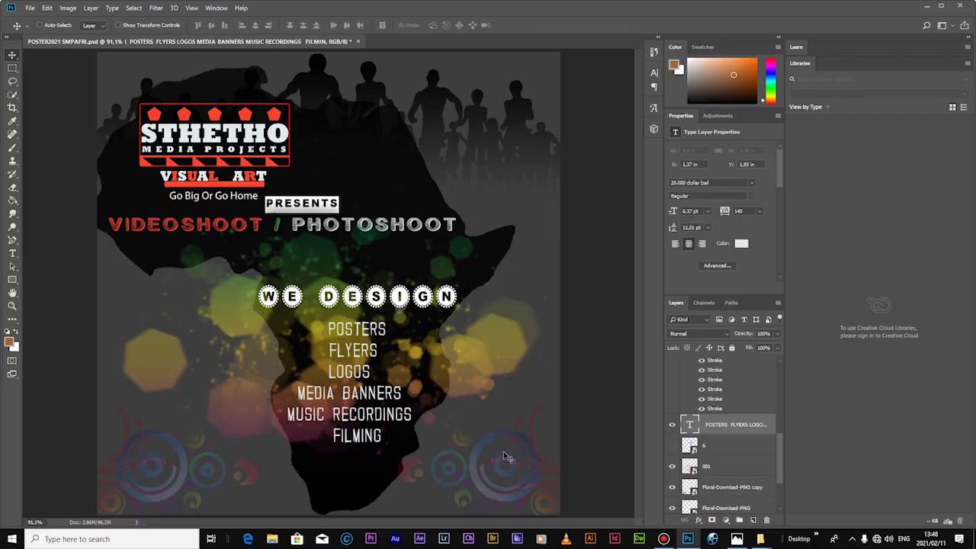